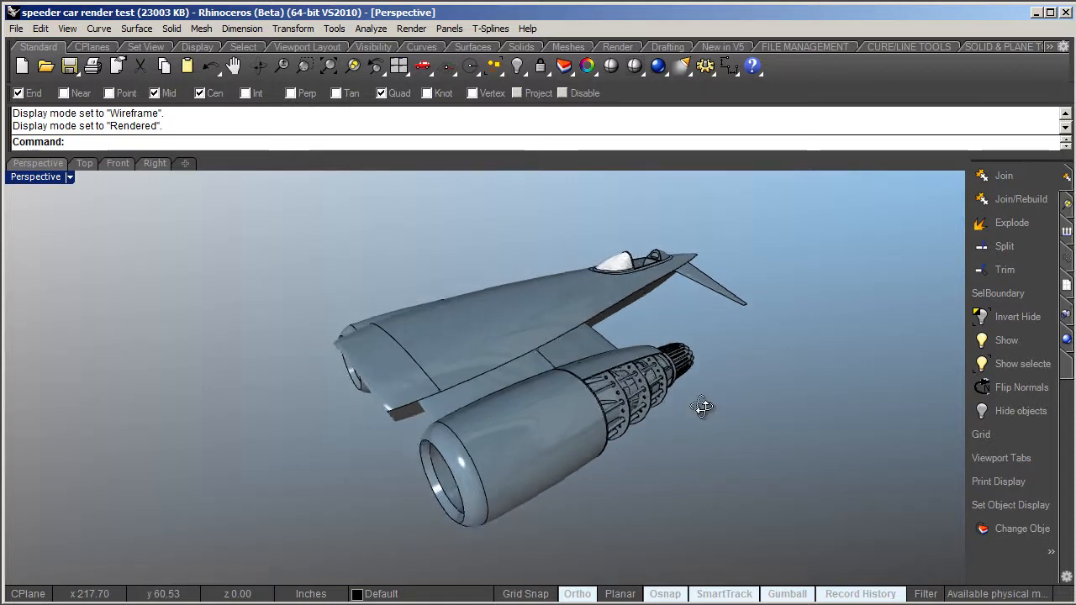
pyautogui.click(71, 180)
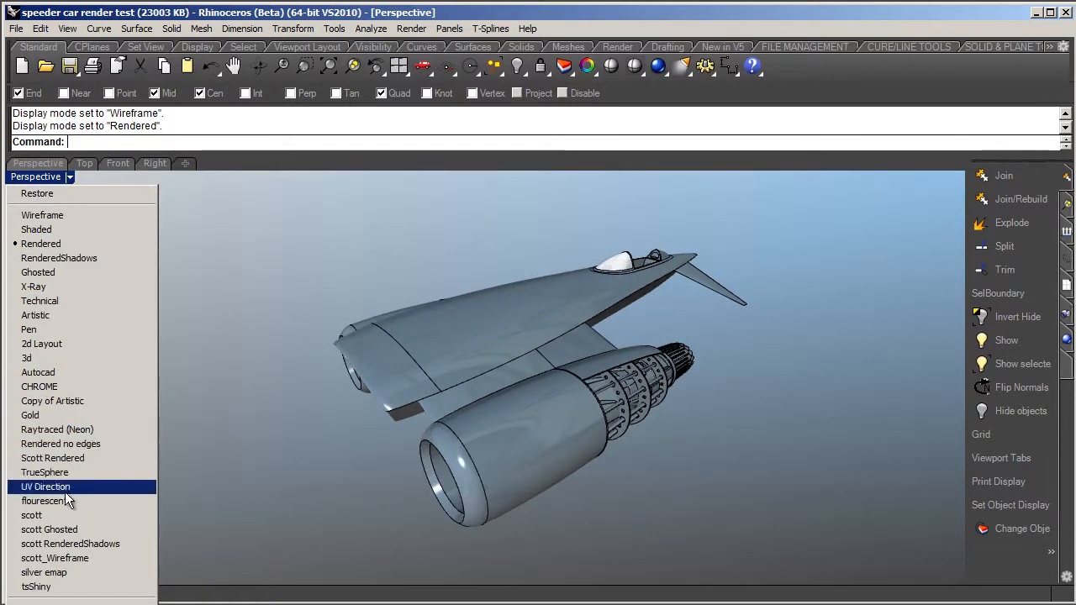
pyautogui.click(232, 453)
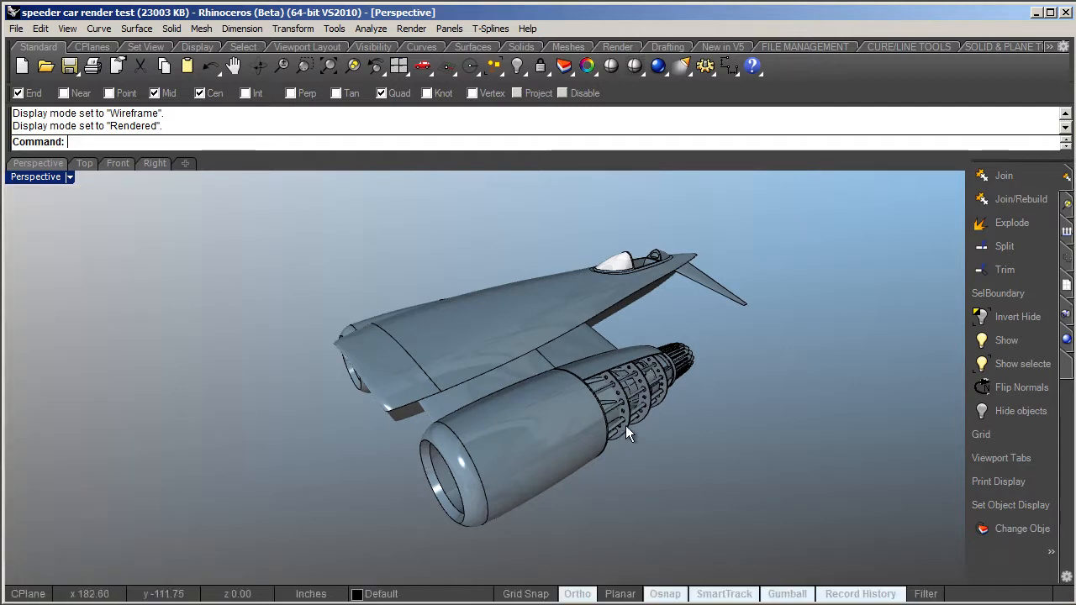
pyautogui.moveTo(622, 403); pyautogui.dragTo(732, 379, button='right')
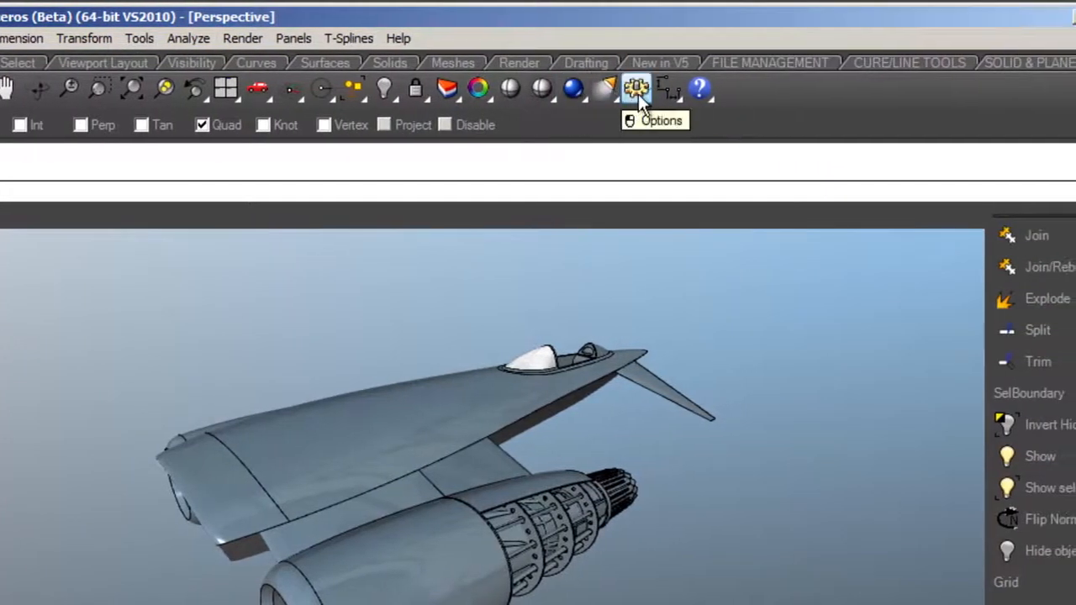
# Open the program options at the advanced display mode settings under Appearance
pyautogui.click(637, 89)
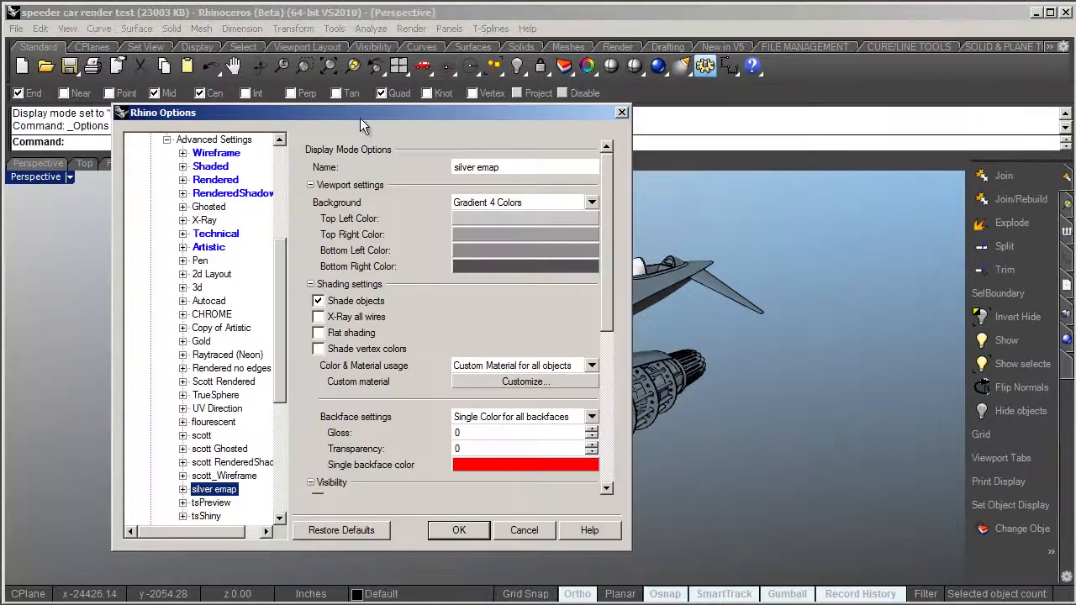
pyautogui.moveTo(360, 118); pyautogui.dragTo(497, 122)
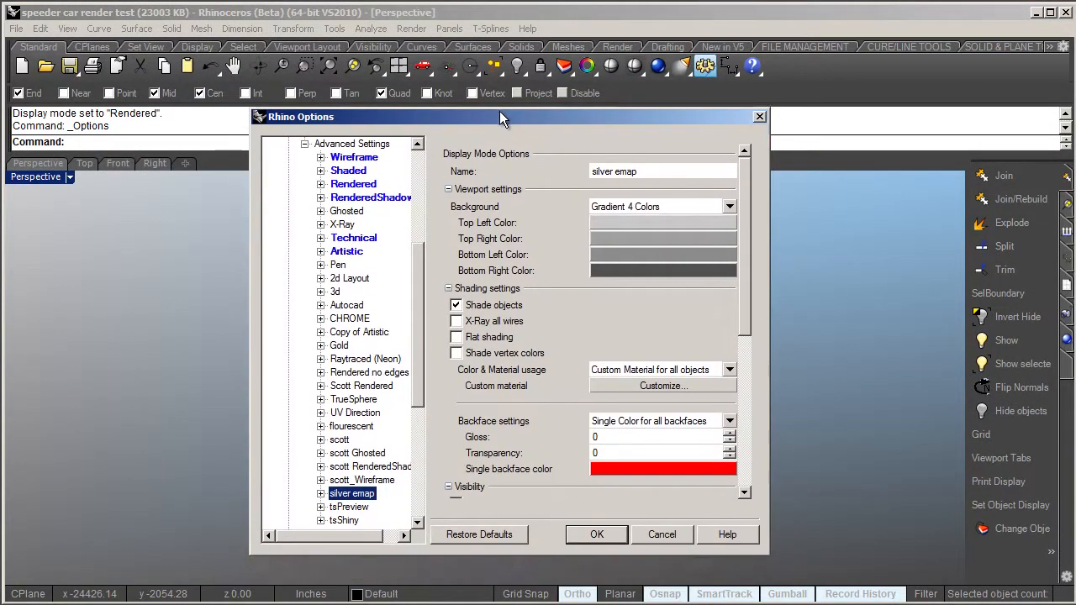
pyautogui.scroll(5, 420, 277)
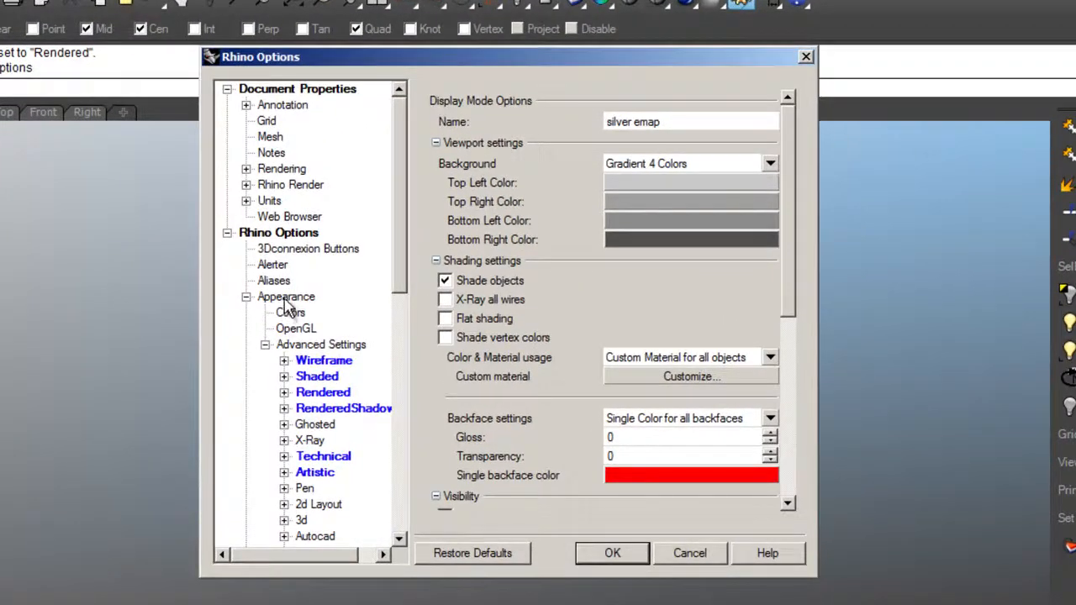
pyautogui.click(286, 298)
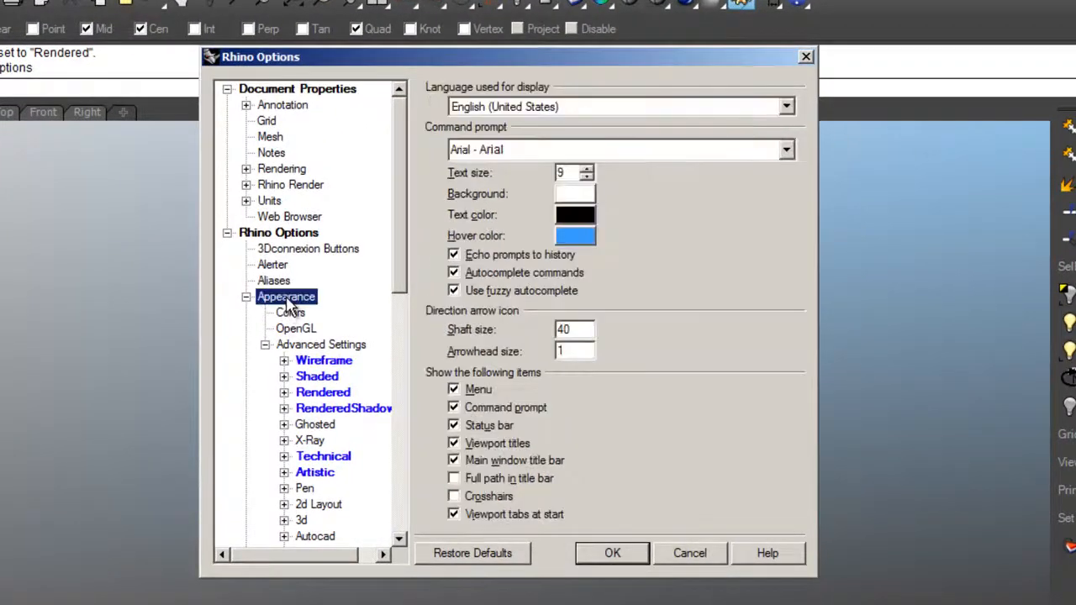
pyautogui.click(246, 299)
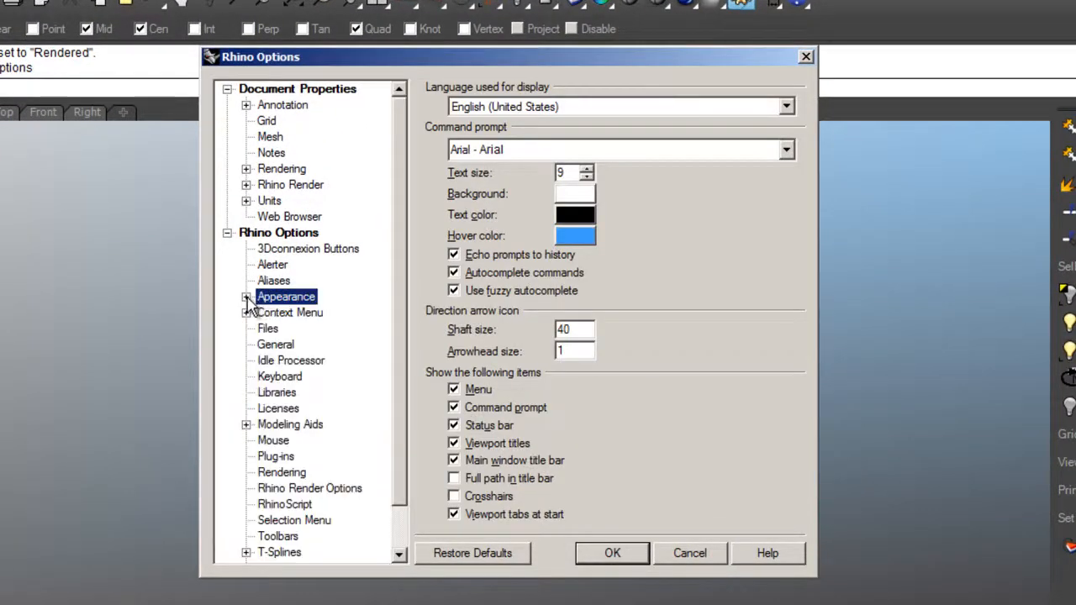
pyautogui.click(246, 297)
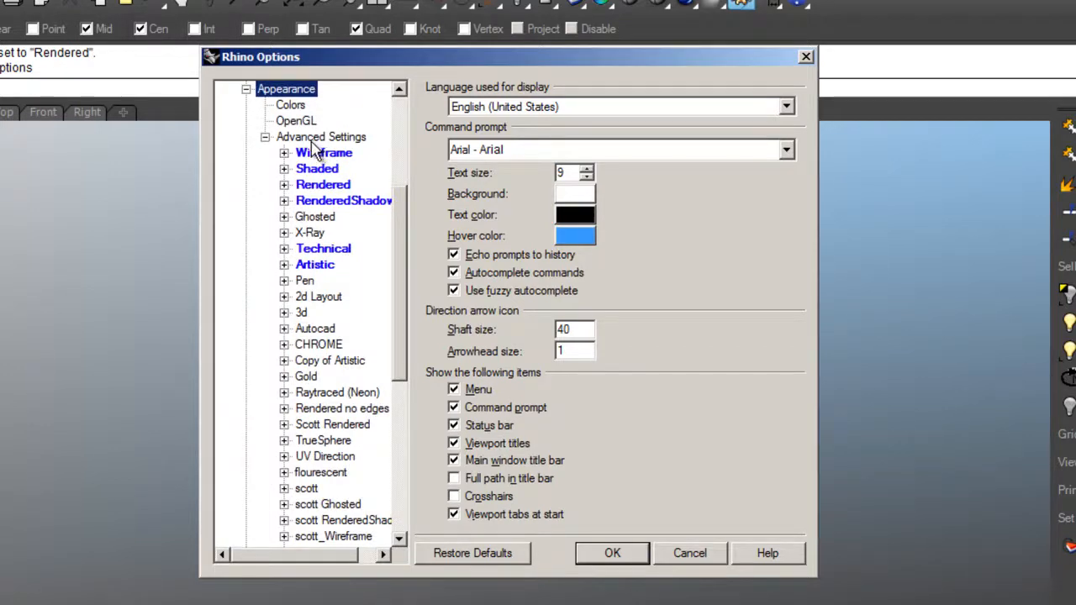
pyautogui.click(312, 139)
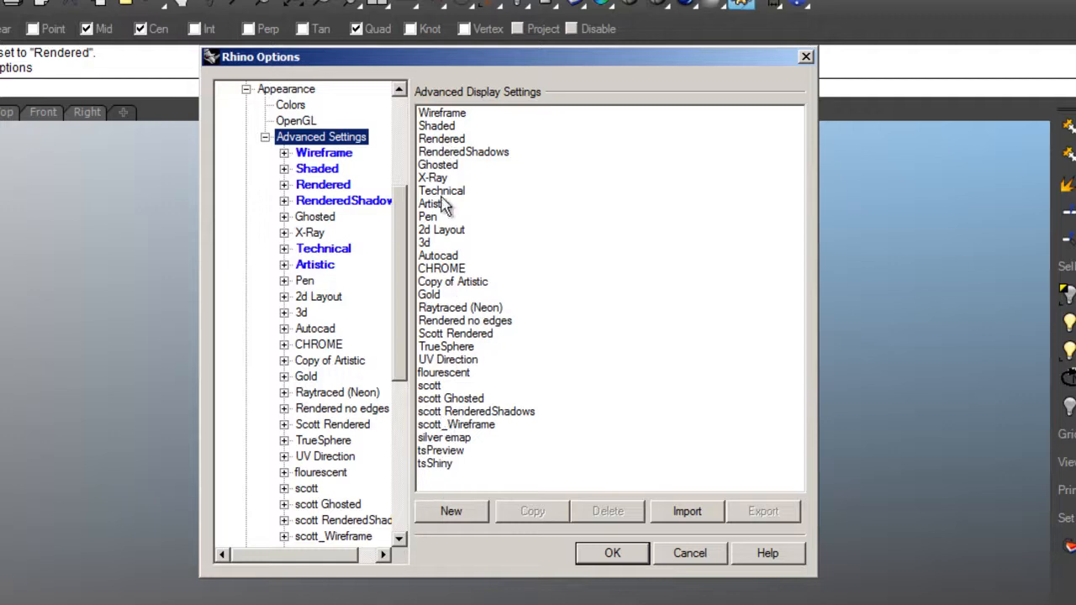
# Examine the settings of the RenderedShadows display mode
pyautogui.moveTo(400, 266)
pyautogui.mouseDown()
pyautogui.moveTo(401, 281)
pyautogui.moveTo(398, 270)
pyautogui.mouseUp()
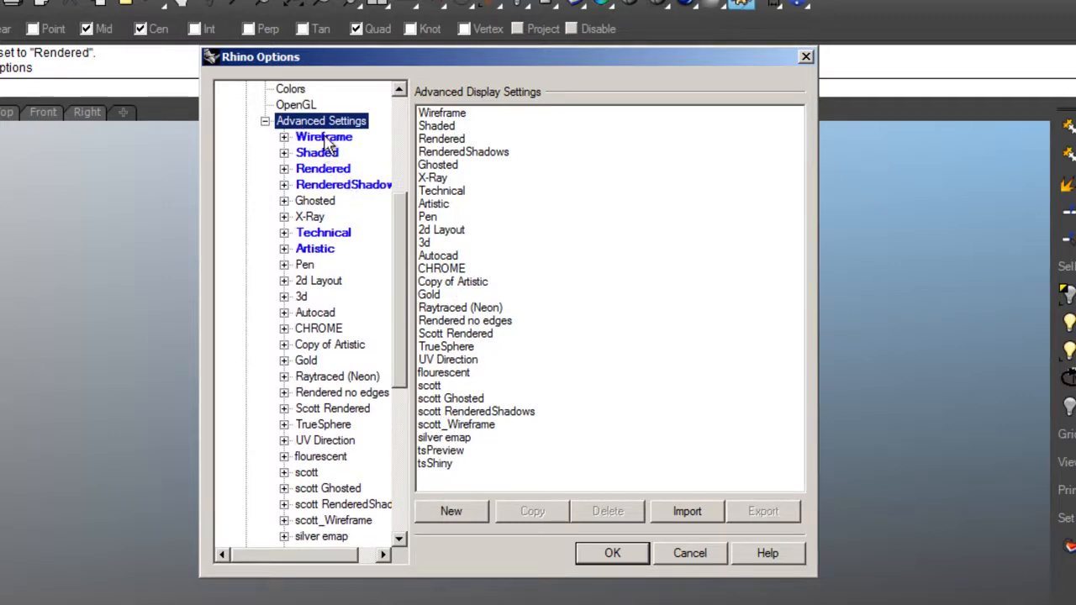
pyautogui.click(284, 185)
pyautogui.click(284, 185)
pyautogui.click(284, 185)
pyautogui.click(329, 186)
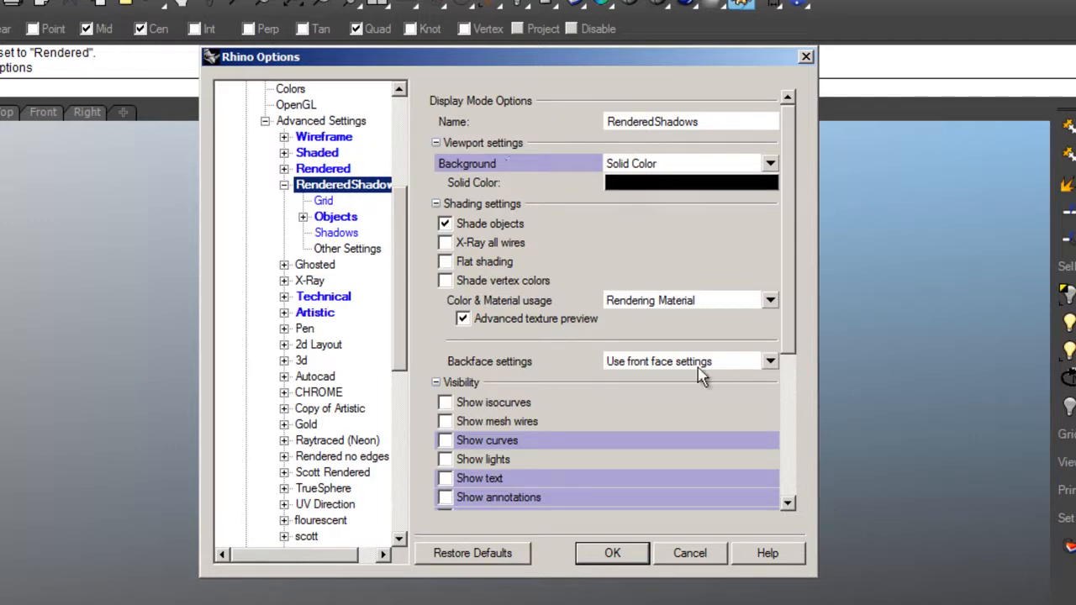
# Create a new display mode in the advanced display settings and name it Silver
pyautogui.click(307, 122)
pyautogui.moveTo(400, 215); pyautogui.dragTo(401, 178)
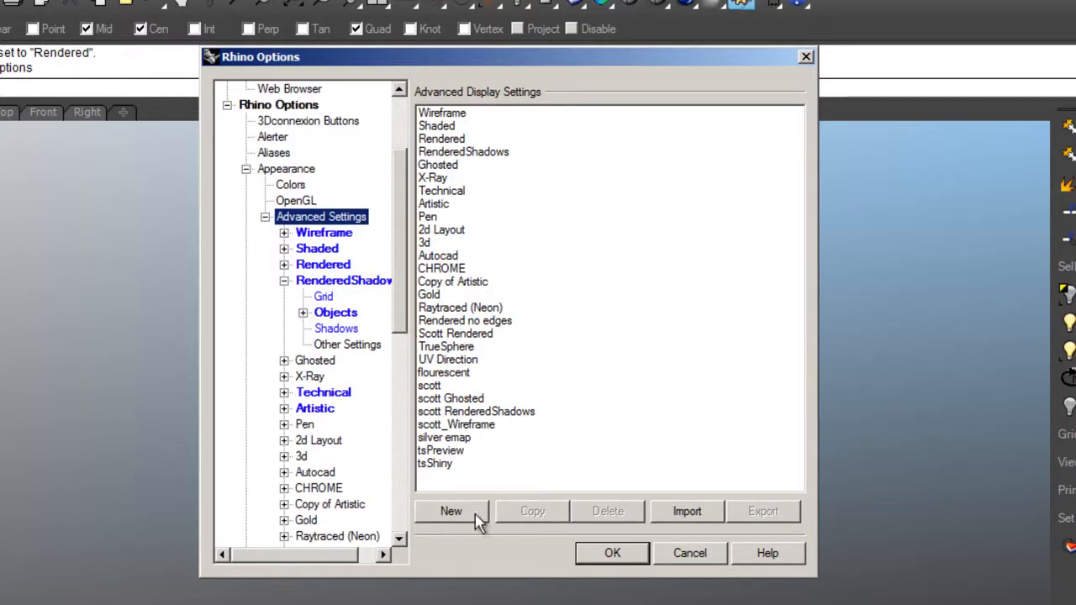
pyautogui.click(451, 511)
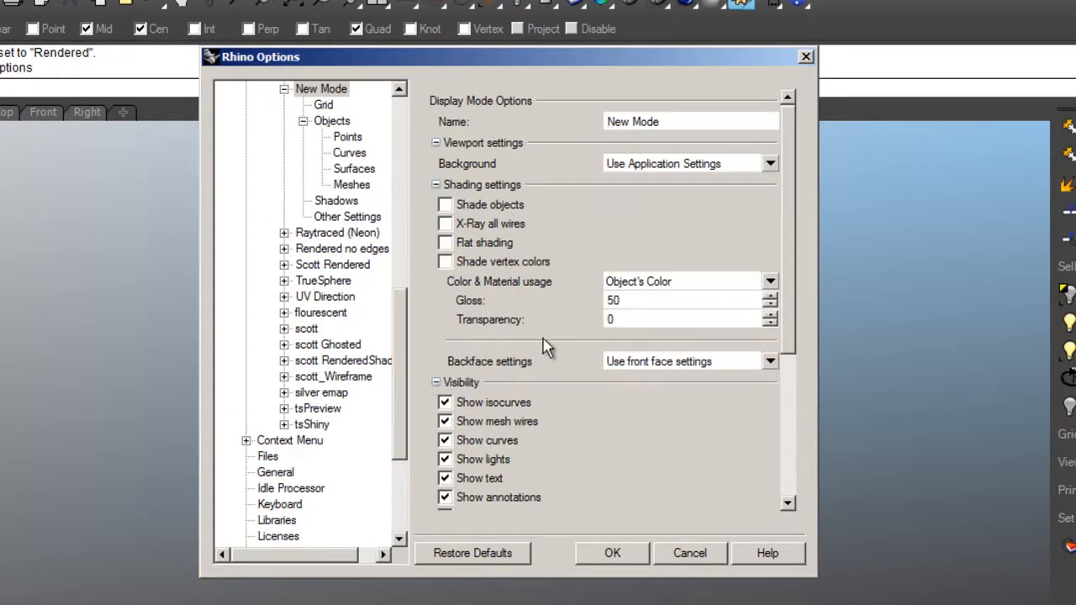
pyautogui.click(684, 124)
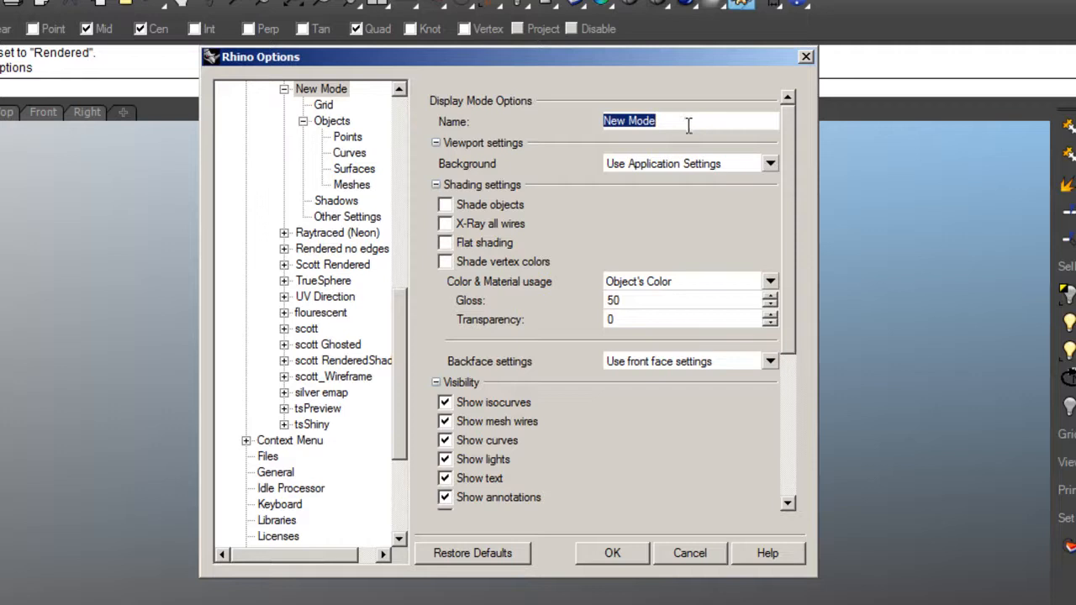
pyautogui.write('Silver e')
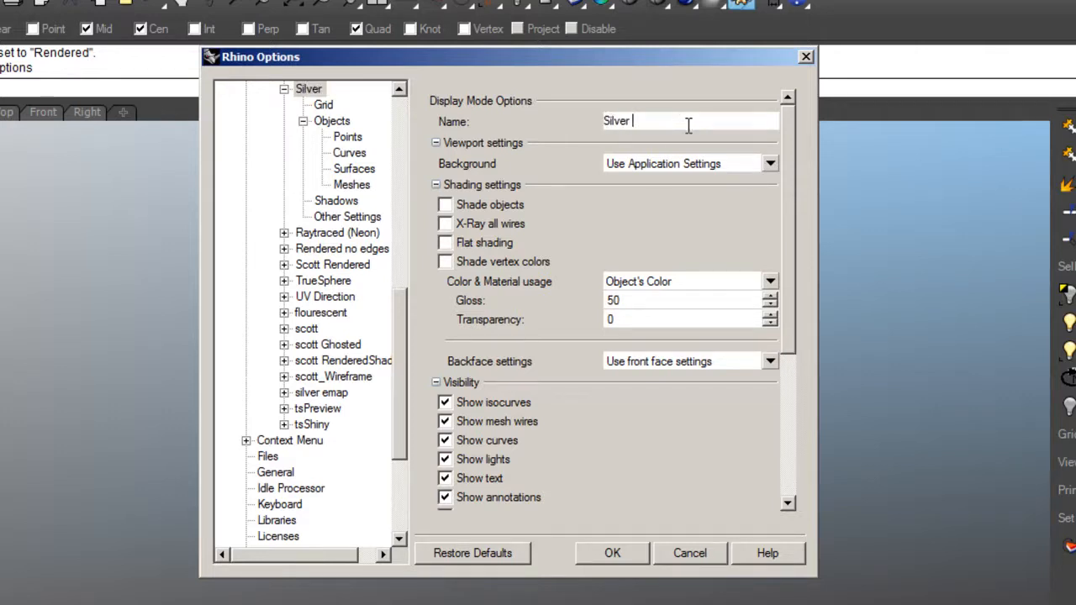
# Set the Silver display mode's viewport background to Gradient 4 Colors
pyautogui.click(770, 164)
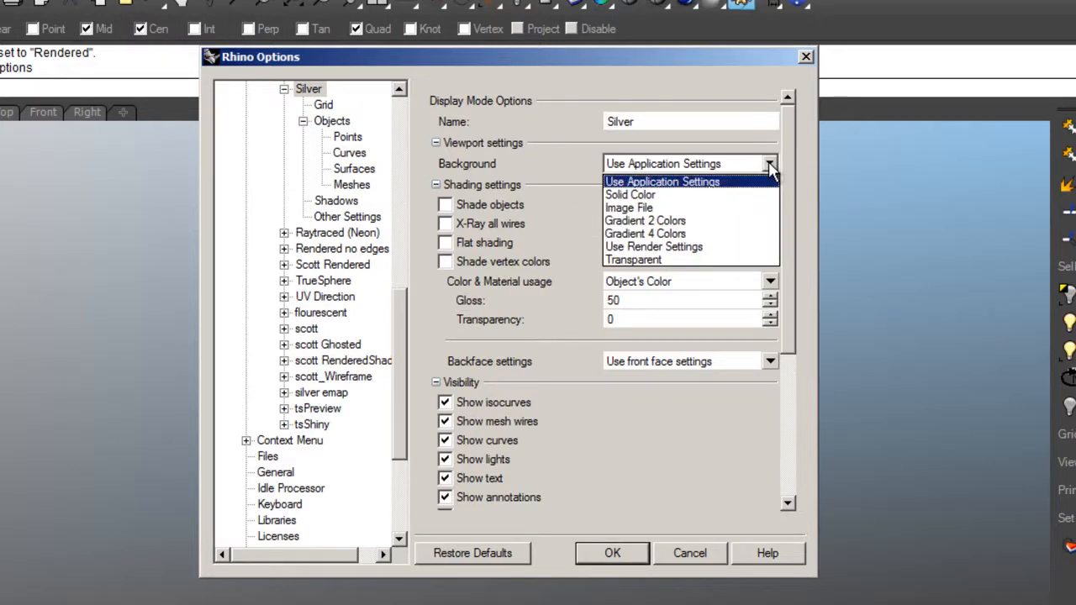
pyautogui.click(694, 58)
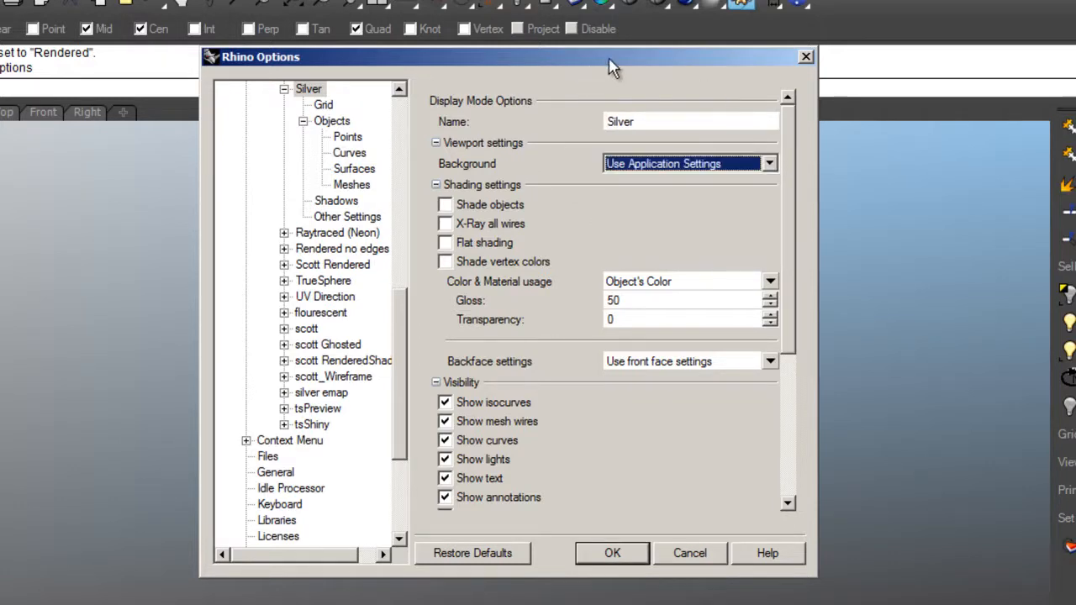
pyautogui.moveTo(612, 67); pyautogui.dragTo(410, 65)
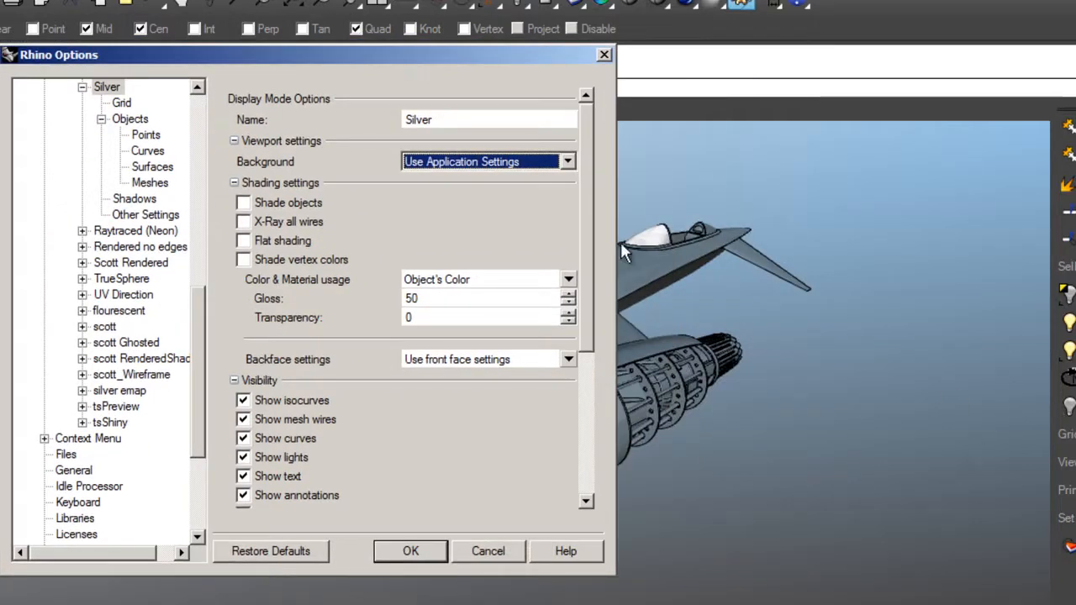
pyautogui.click(568, 162)
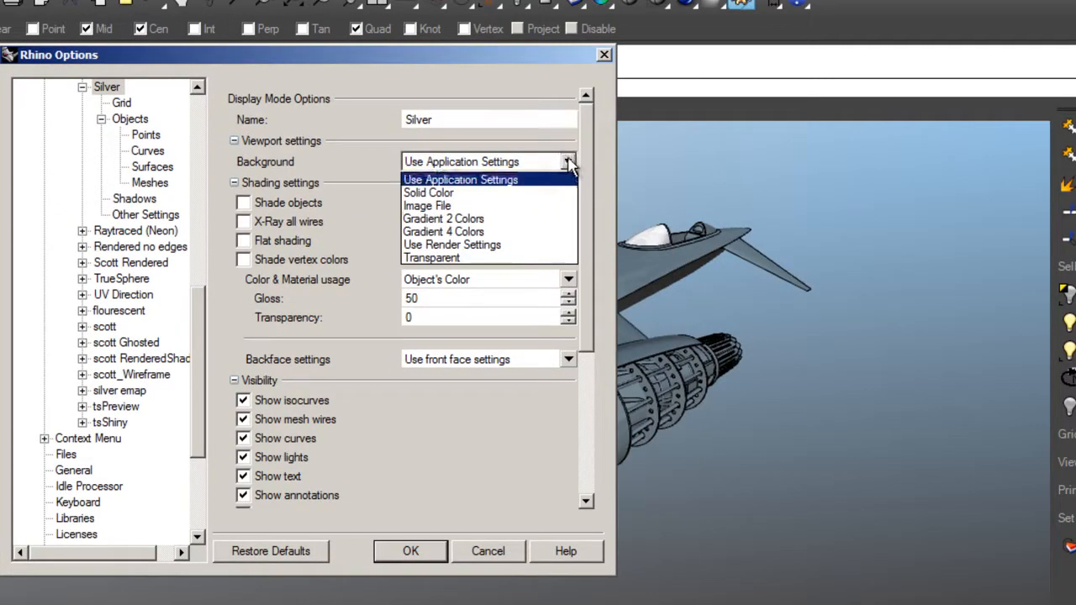
pyautogui.click(517, 235)
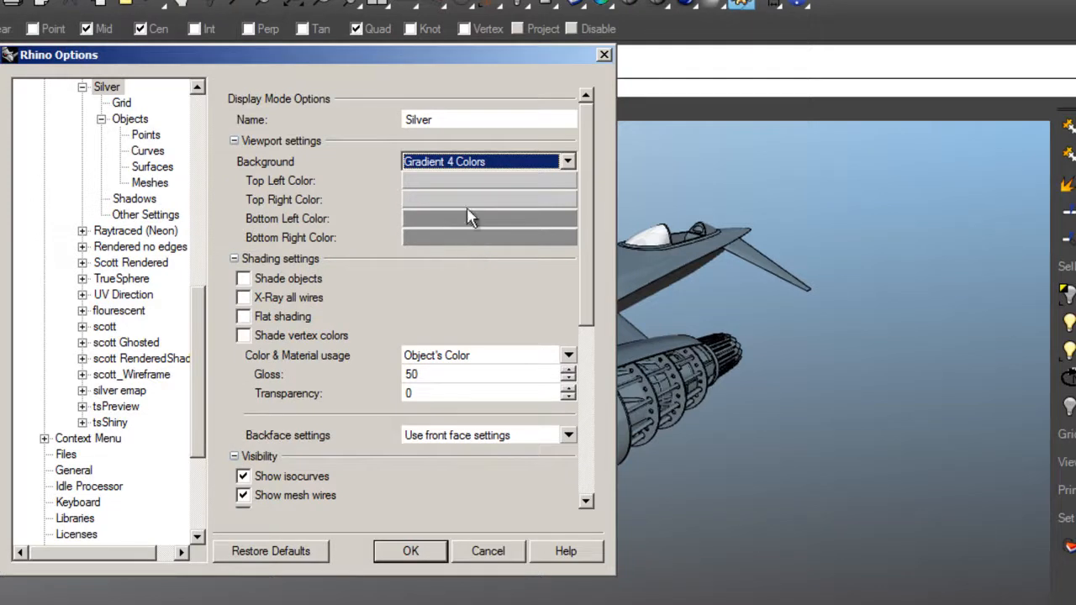
# Turn on object shading for the Silver mode and set its color and material usage to Custom Material for all objects
pyautogui.click(242, 279)
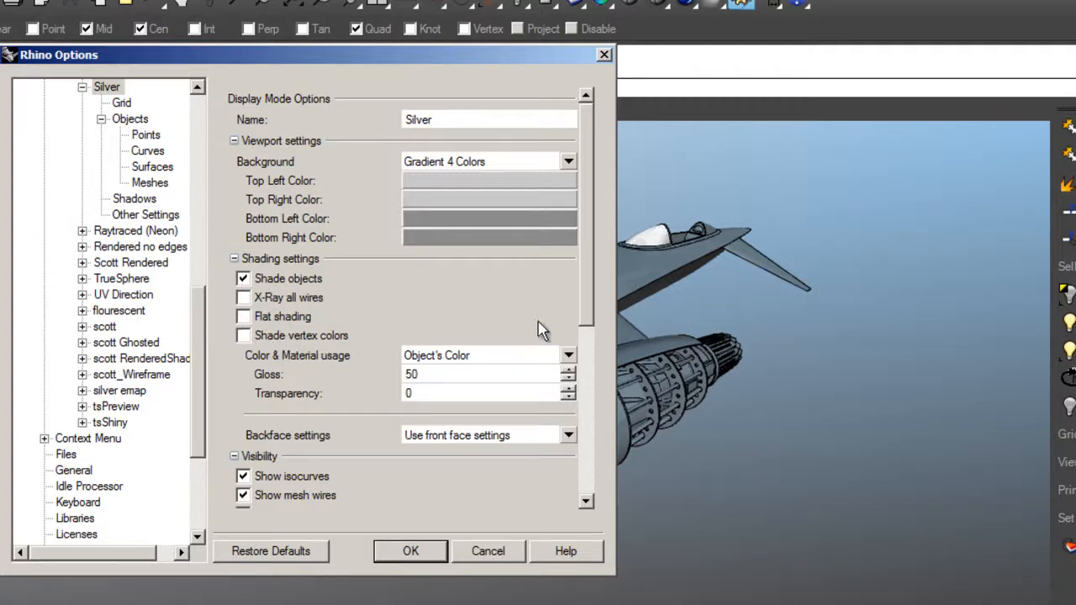
pyautogui.moveTo(591, 286); pyautogui.dragTo(587, 311)
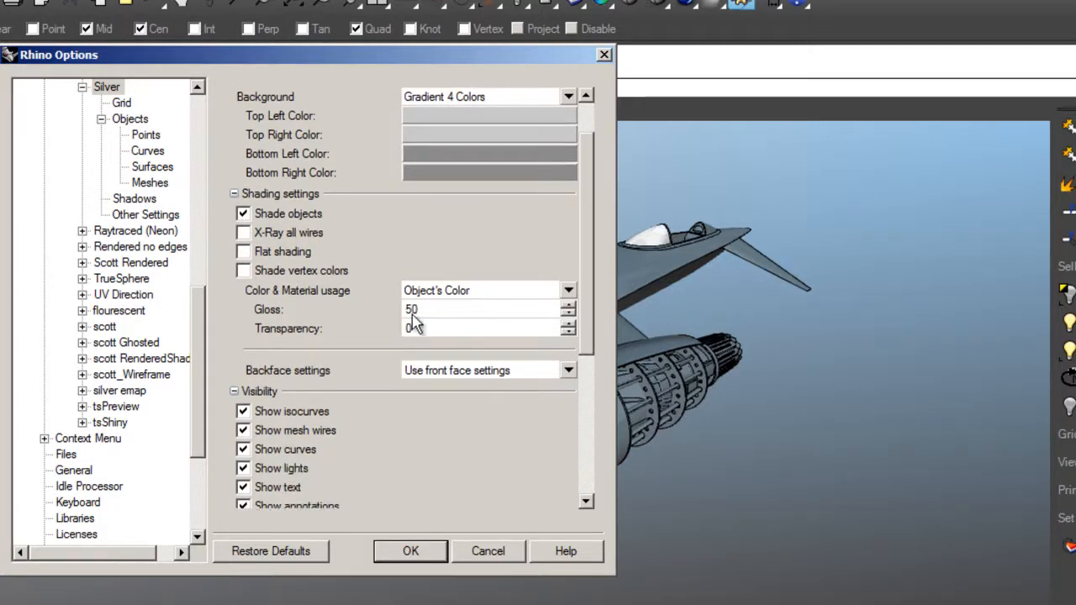
pyautogui.click(569, 290)
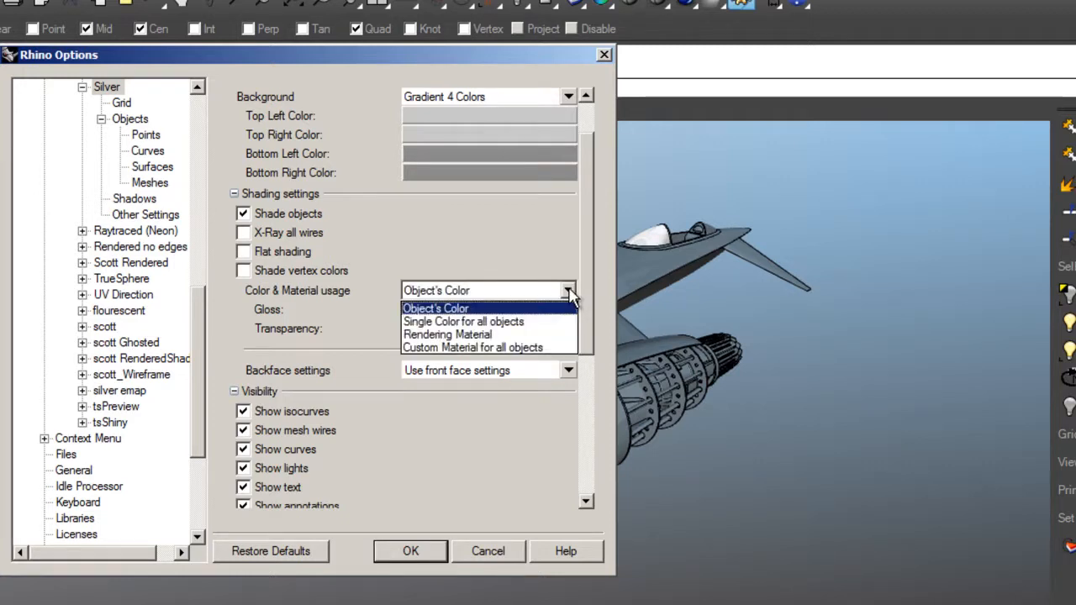
pyautogui.click(454, 348)
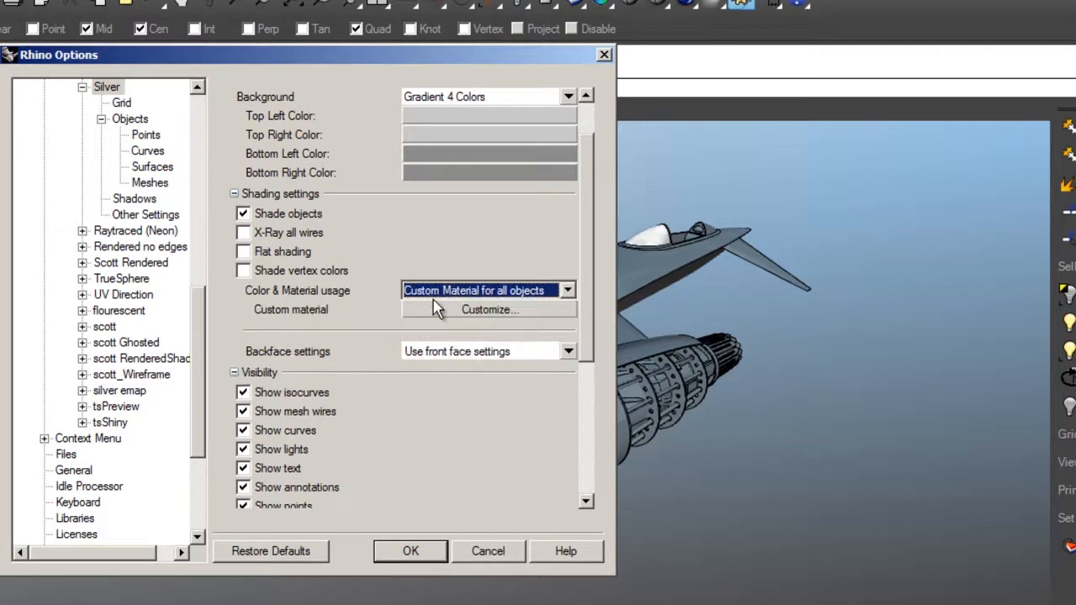
# Customize the Silver mode's material to override the object's color, with gloss intensity and gloss finish at 0%
pyautogui.click(479, 309)
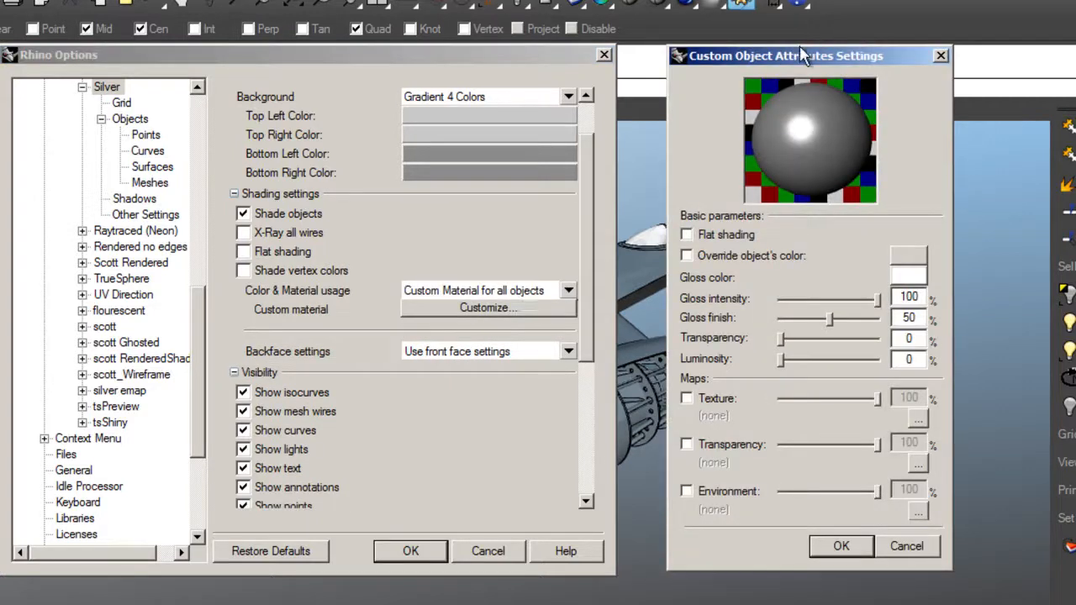
pyautogui.moveTo(785, 60); pyautogui.dragTo(754, 45)
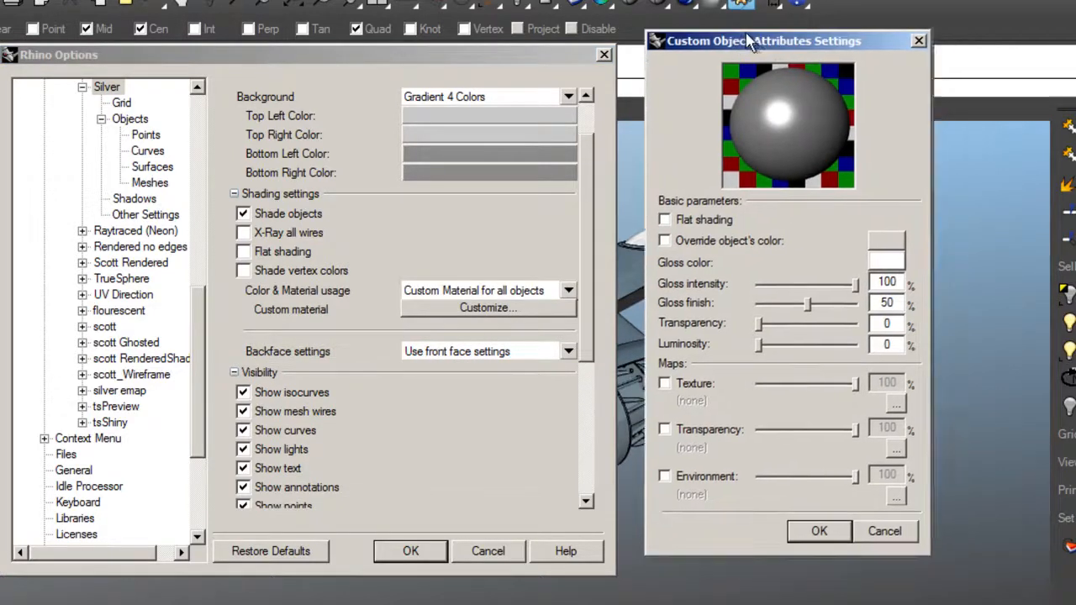
pyautogui.click(657, 241)
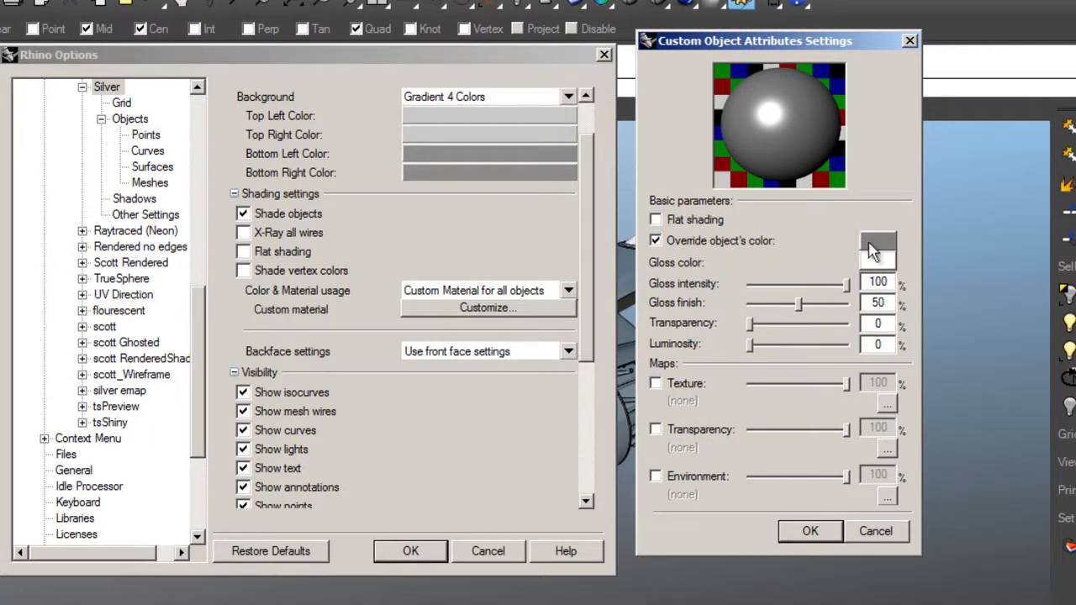
pyautogui.moveTo(846, 285); pyautogui.dragTo(743, 313)
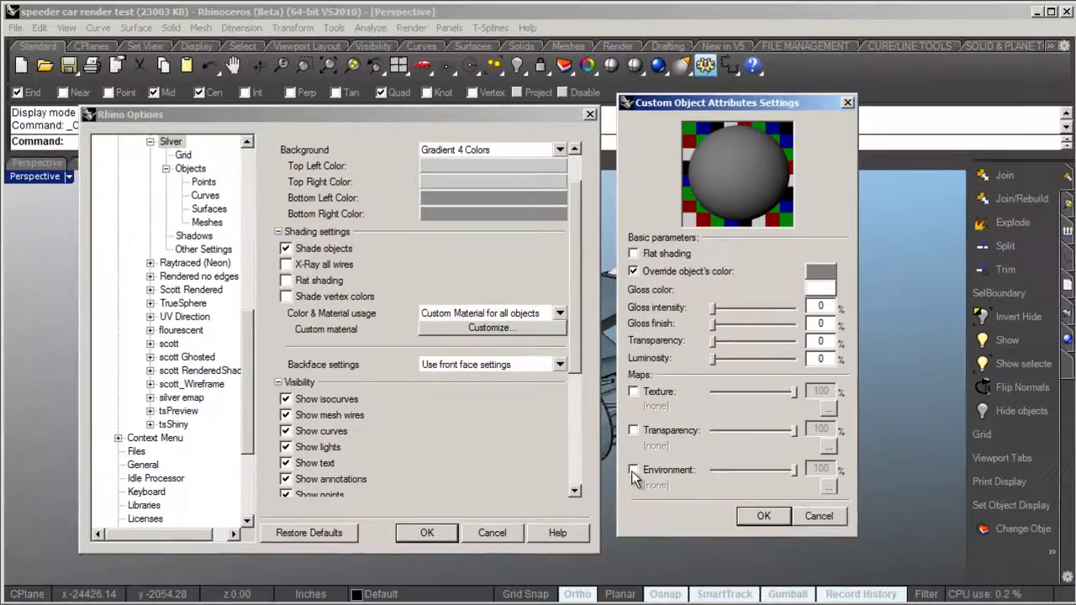
# Assign the 3 LIGHT SILVER image as the custom material's environment map and set its strength to 43%
pyautogui.click(655, 477)
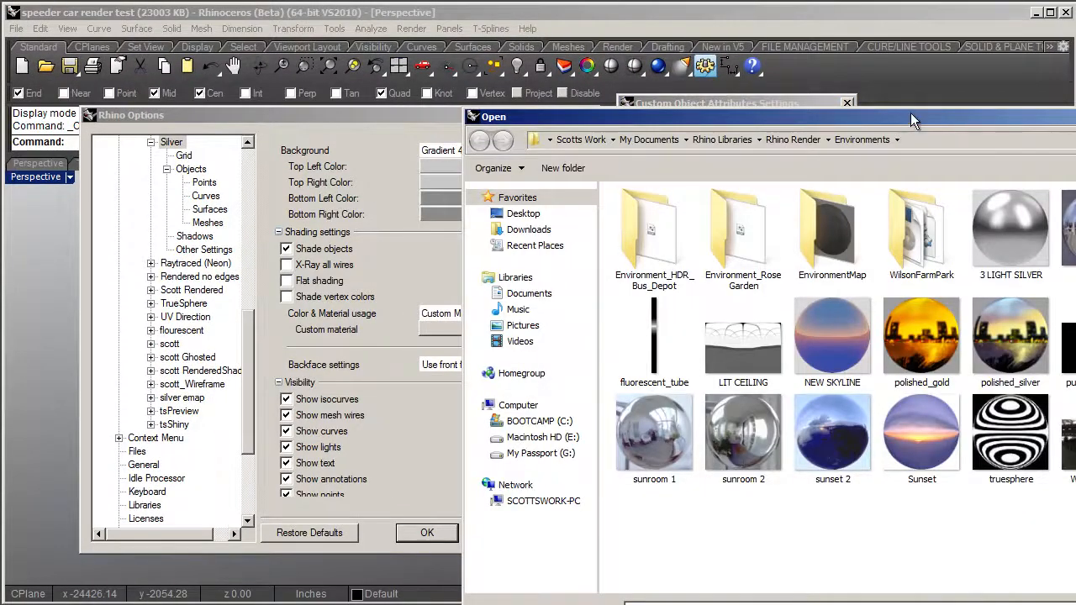
pyautogui.moveTo(910, 113); pyautogui.dragTo(492, 27)
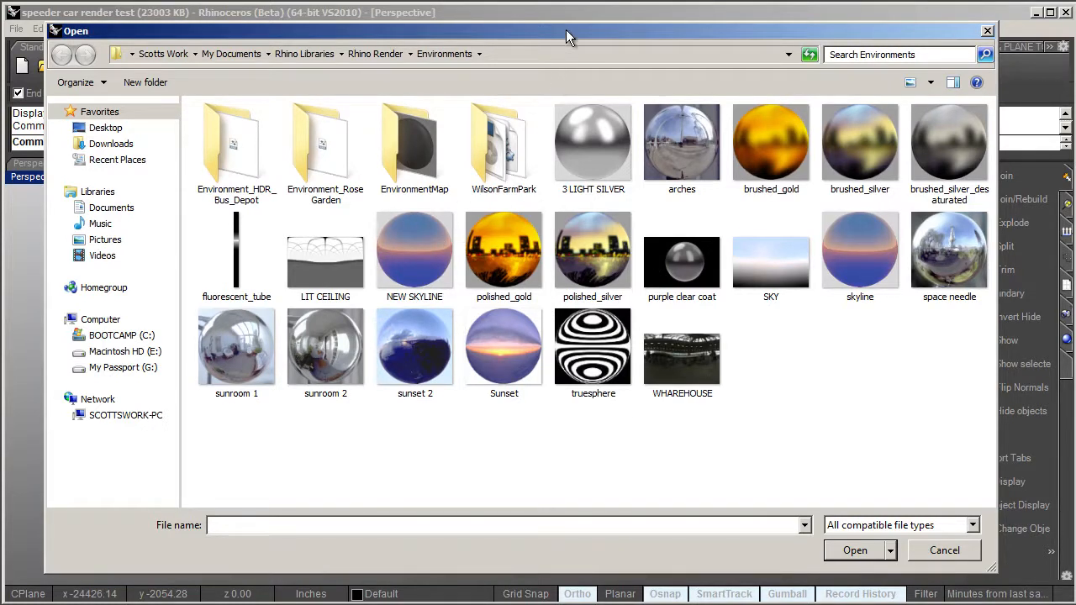
pyautogui.moveTo(566, 30); pyautogui.dragTo(565, 29)
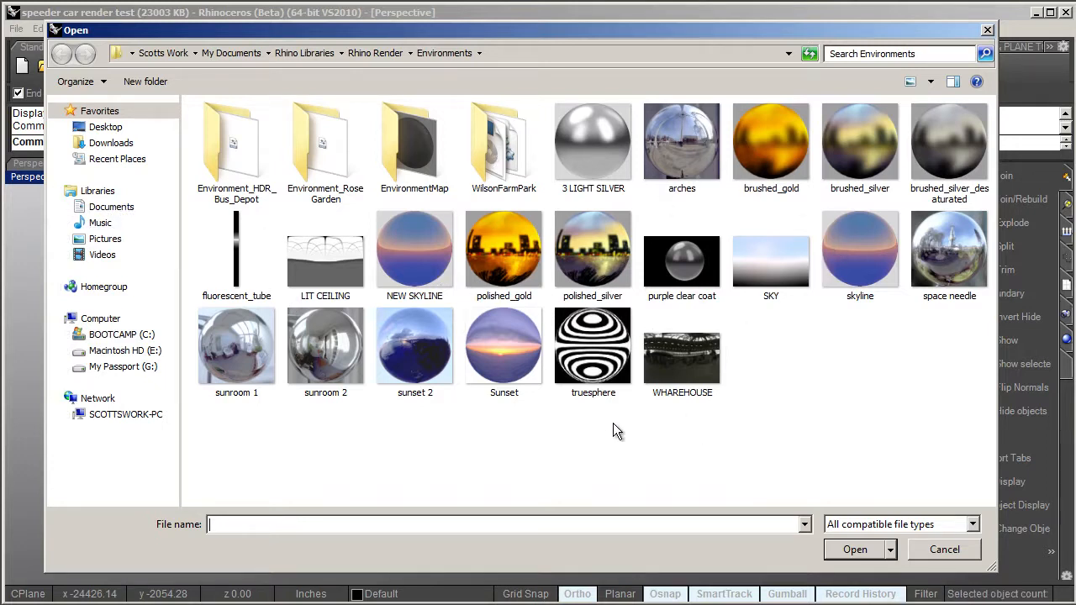
pyautogui.click(602, 152)
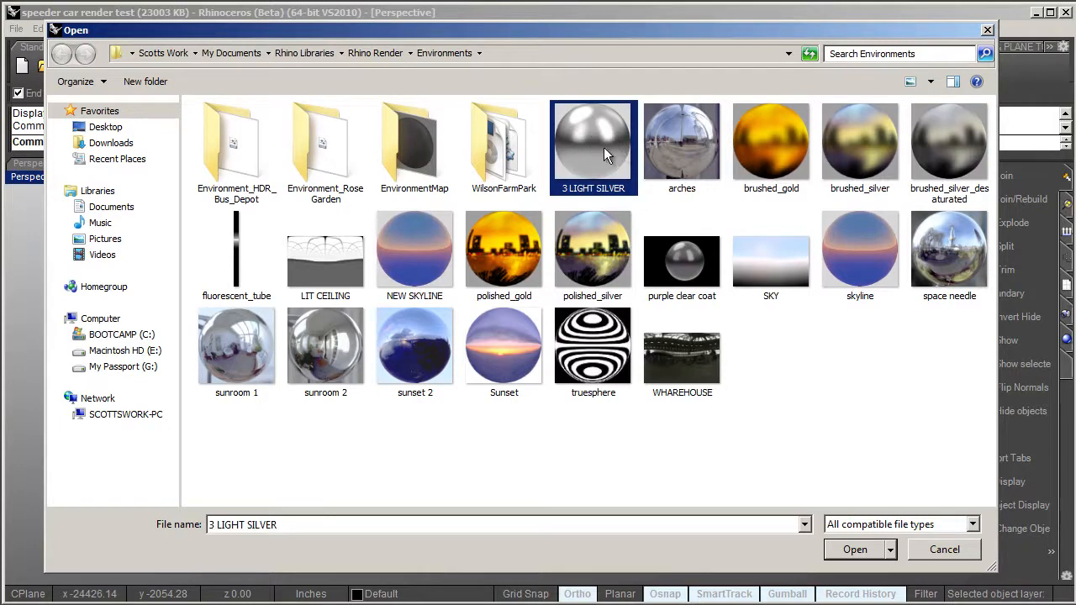
pyautogui.click(855, 549)
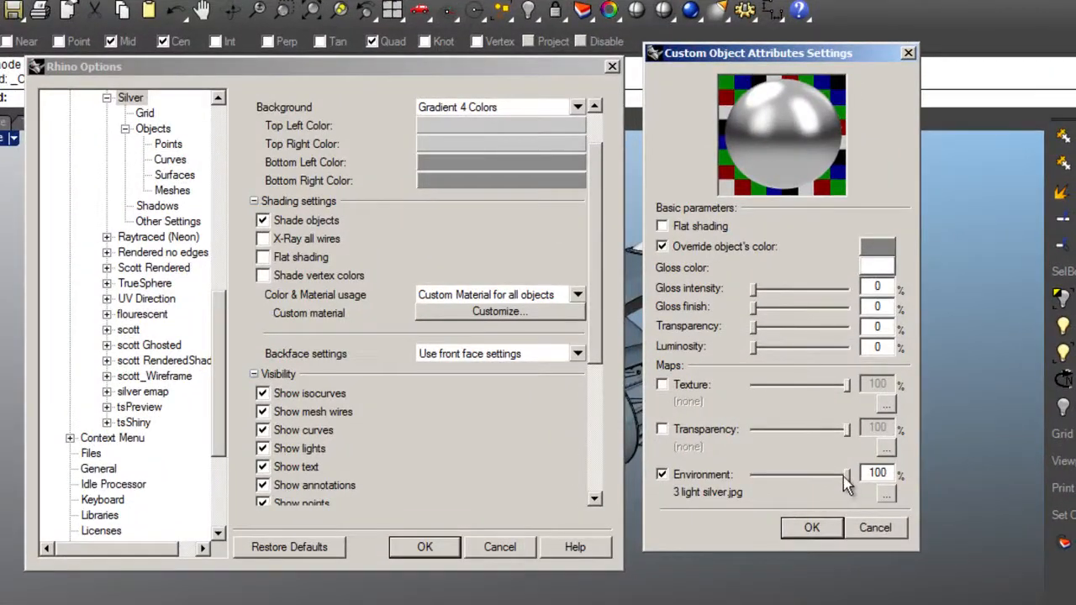
pyautogui.moveTo(755, 475); pyautogui.dragTo(794, 483)
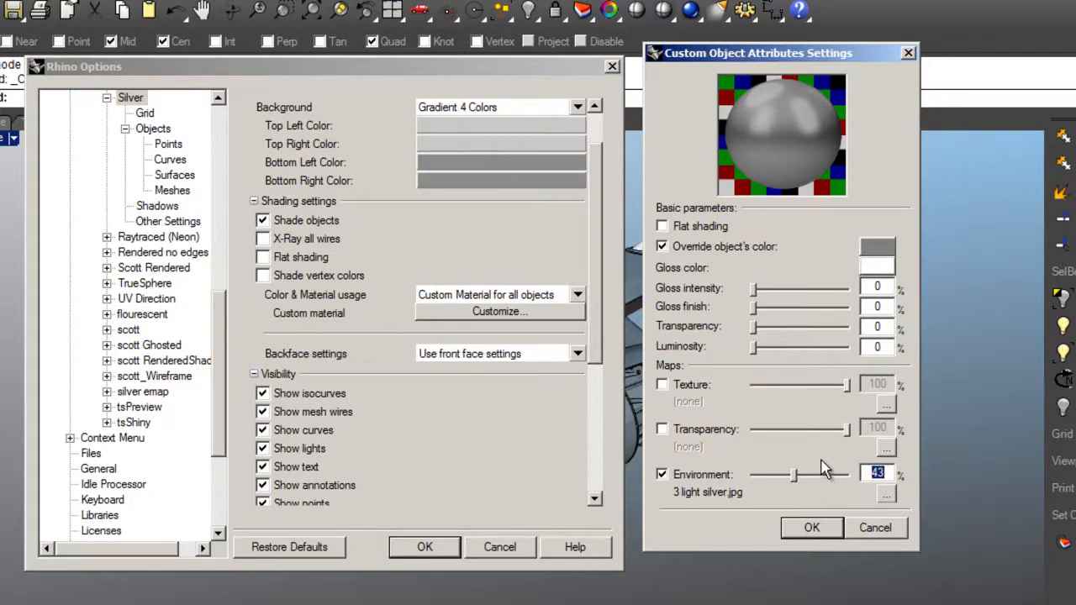
# Set the Silver custom material's environment map strength to 100% and accept the material settings
pyautogui.write('50')
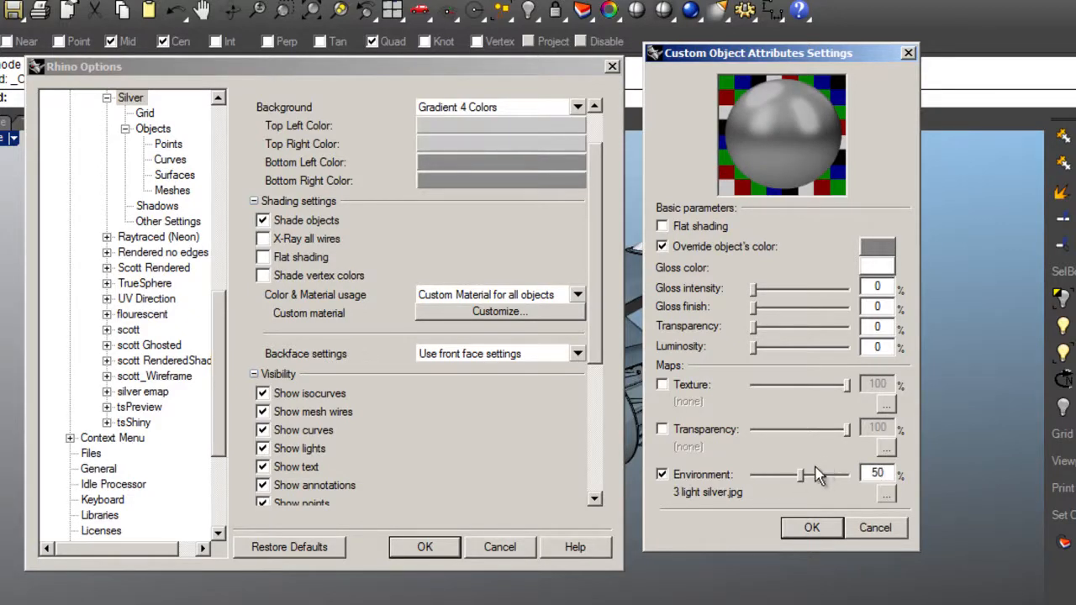
pyautogui.moveTo(799, 475); pyautogui.dragTo(860, 487)
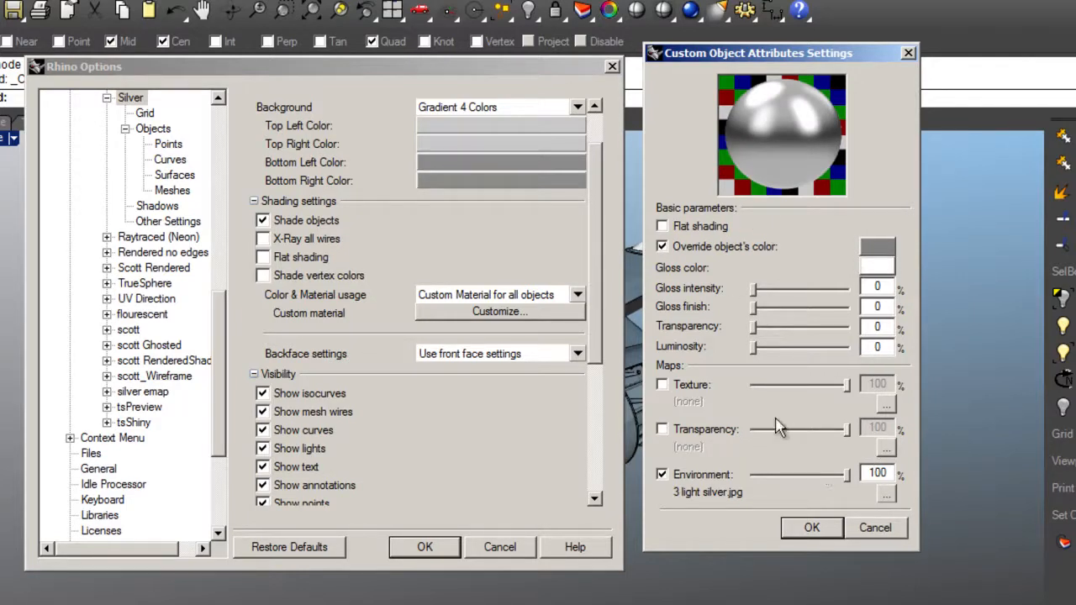
pyautogui.click(811, 527)
# Hide isocurves and mesh wires in the Silver mode, set its surface edge thickness to 1 pixel, and accept the options
pyautogui.scroll(-3, 596, 353)
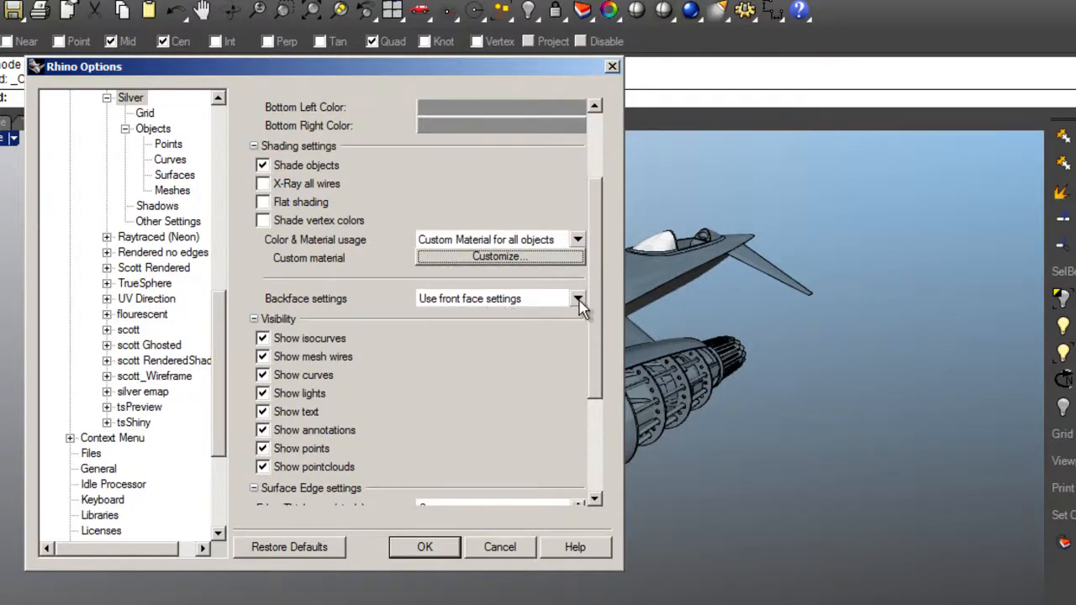
pyautogui.moveTo(596, 317); pyautogui.dragTo(598, 353)
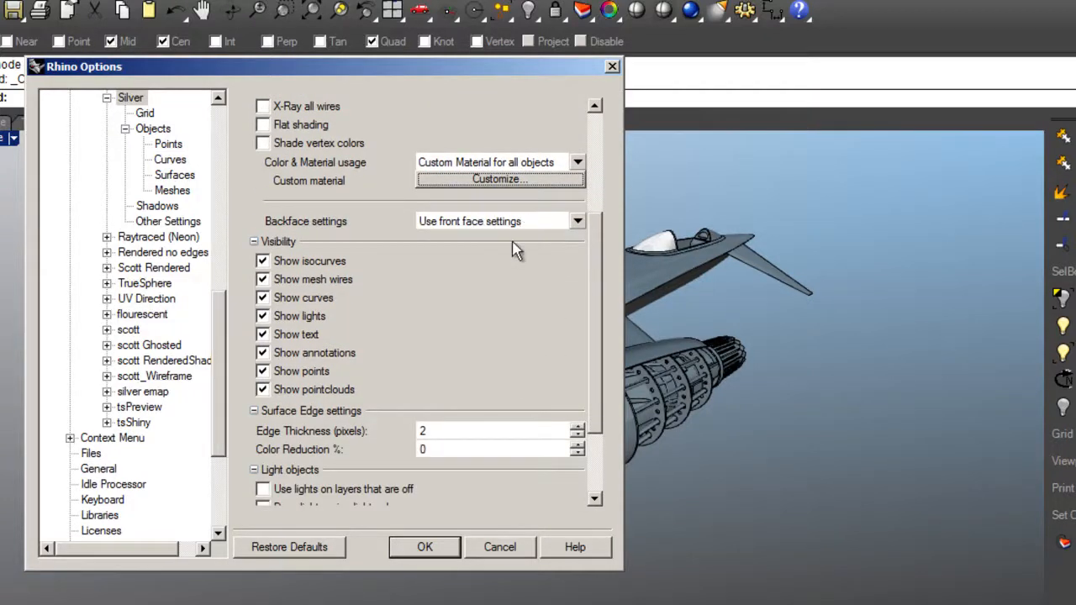
pyautogui.moveTo(603, 299); pyautogui.dragTo(605, 319)
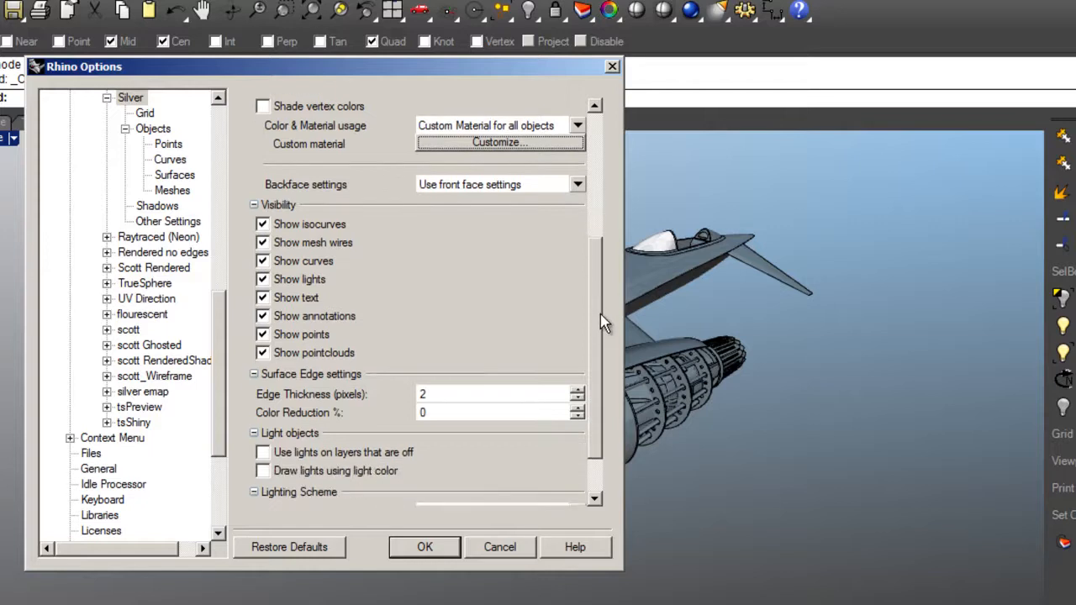
pyautogui.click(263, 224)
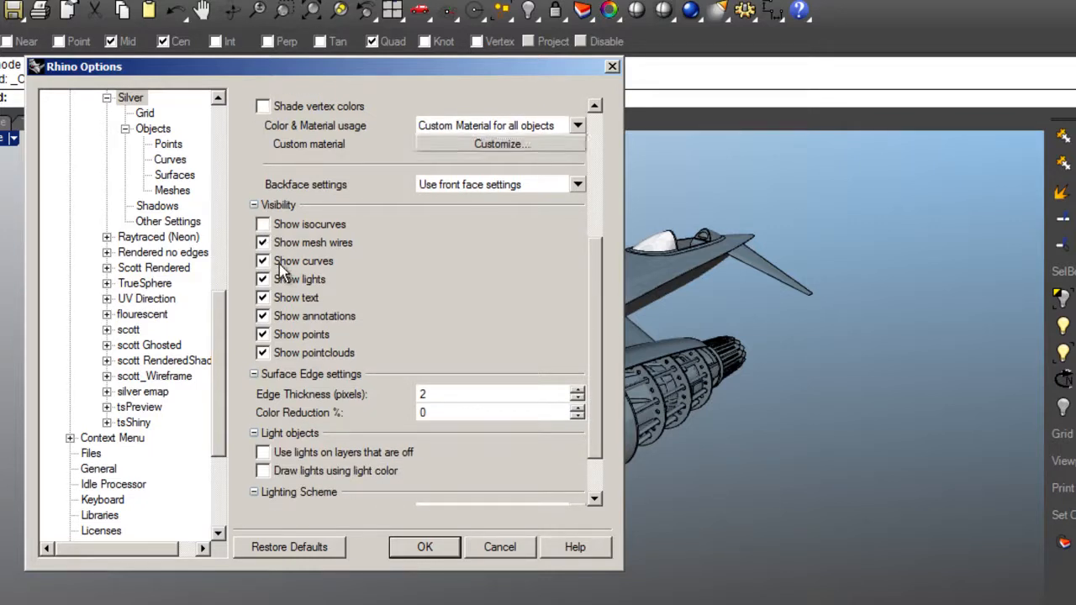
pyautogui.click(262, 243)
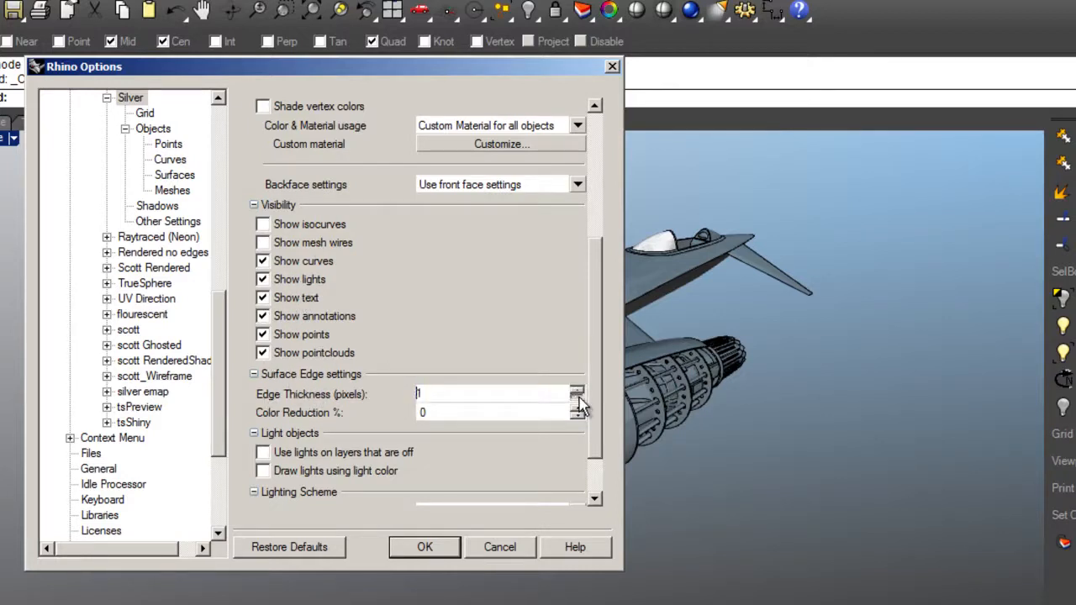
pyautogui.moveTo(594, 352); pyautogui.dragTo(593, 383)
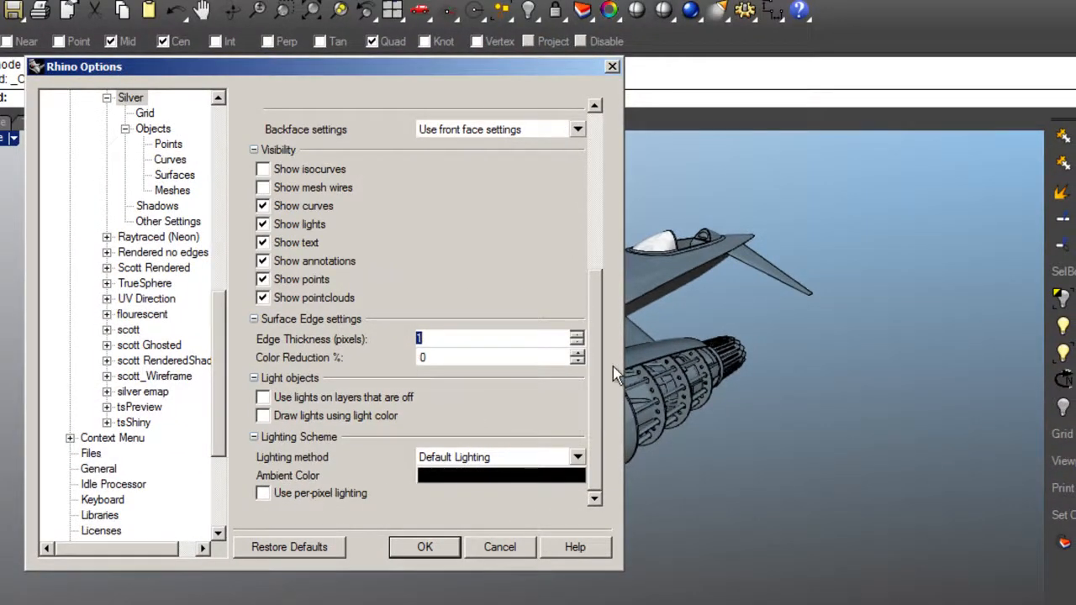
pyautogui.moveTo(602, 369); pyautogui.dragTo(588, 197)
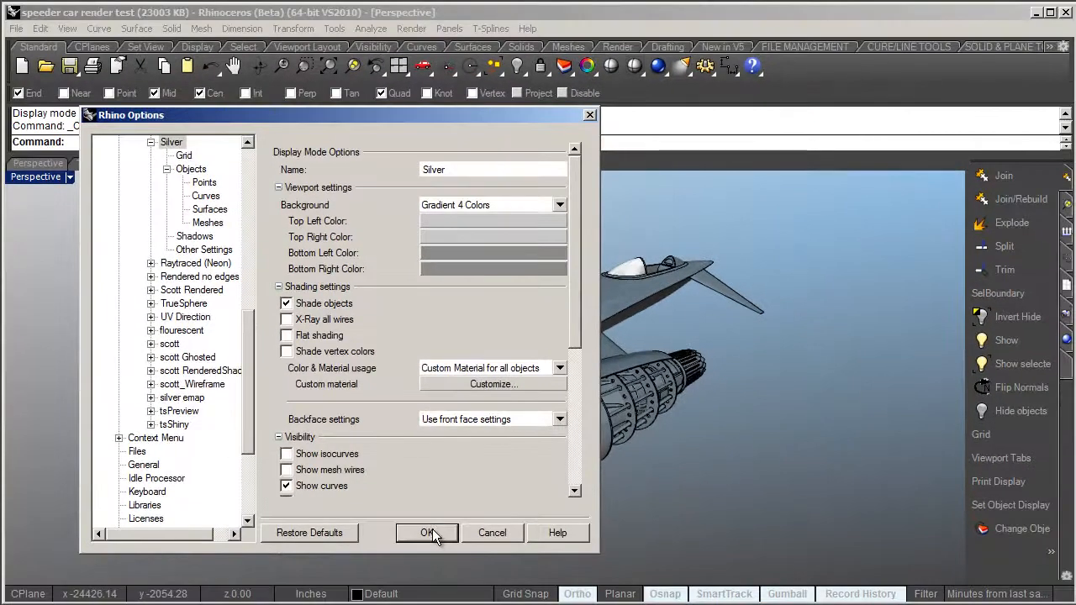
pyautogui.click(425, 546)
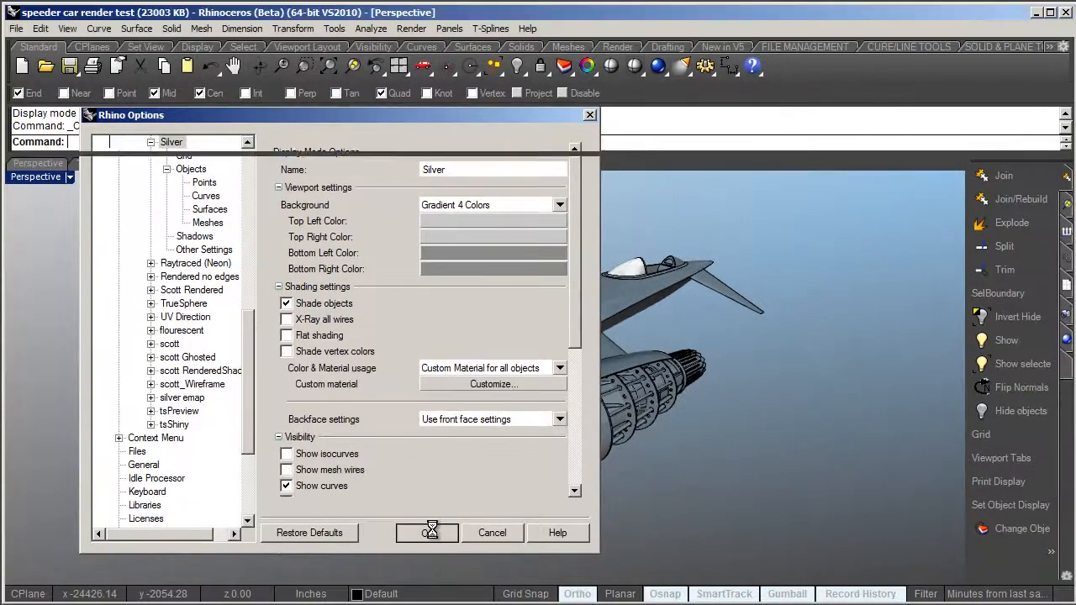
# Switch the Perspective viewport to the Silver display mode and inspect the speeder from several angles and distances
pyautogui.click(71, 176)
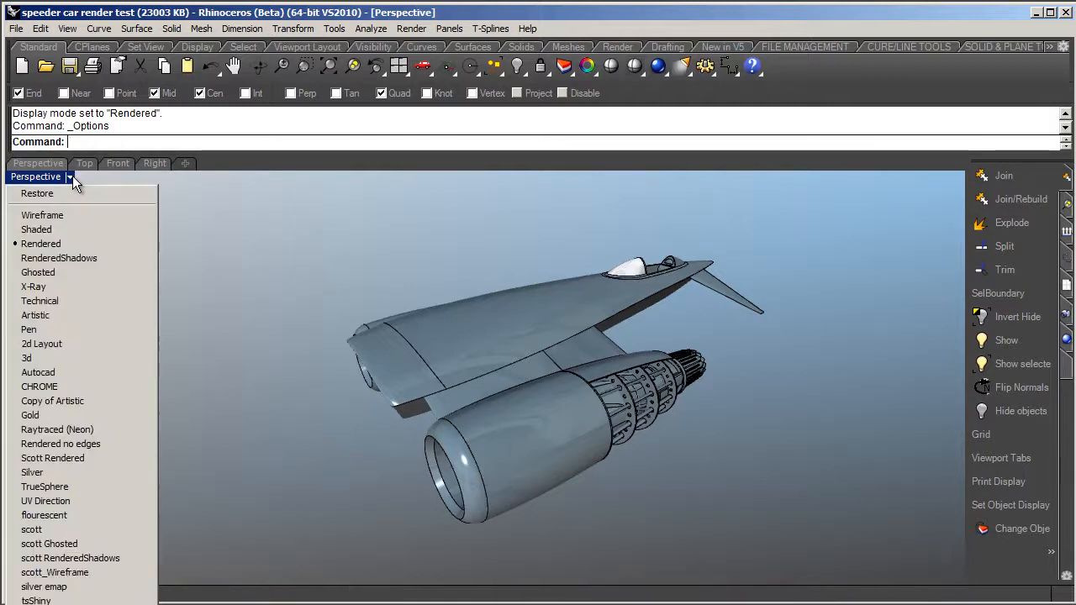
pyautogui.click(37, 476)
pyautogui.moveTo(330, 427); pyautogui.dragTo(433, 418, button='right')
pyautogui.scroll(-7, 433, 418)
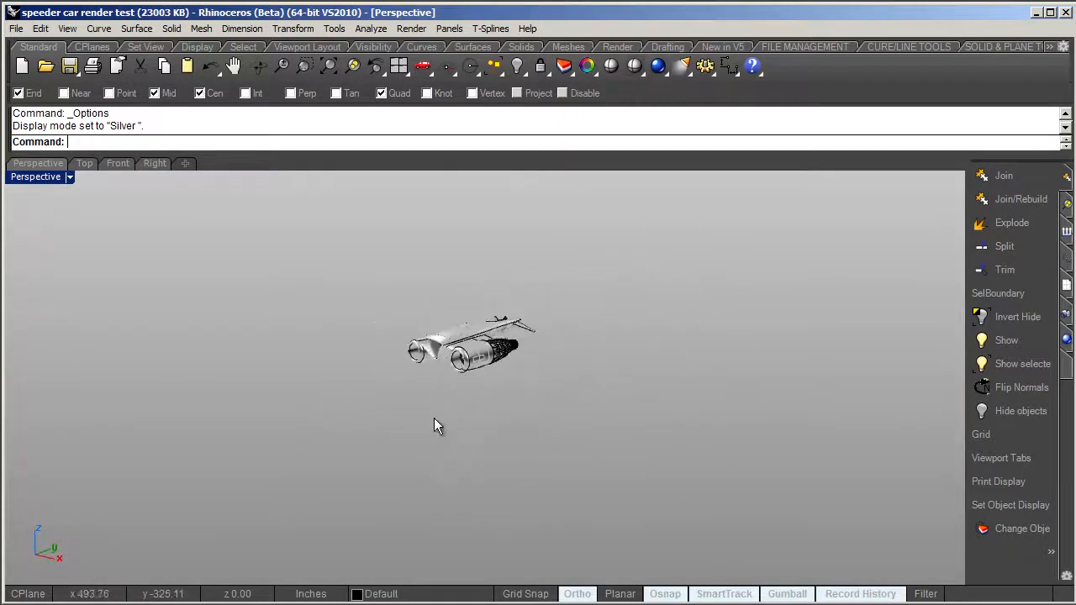
pyautogui.scroll(10, 420, 348)
pyautogui.moveTo(502, 375); pyautogui.dragTo(437, 318, button='right')
pyautogui.scroll(-3, 445, 343)
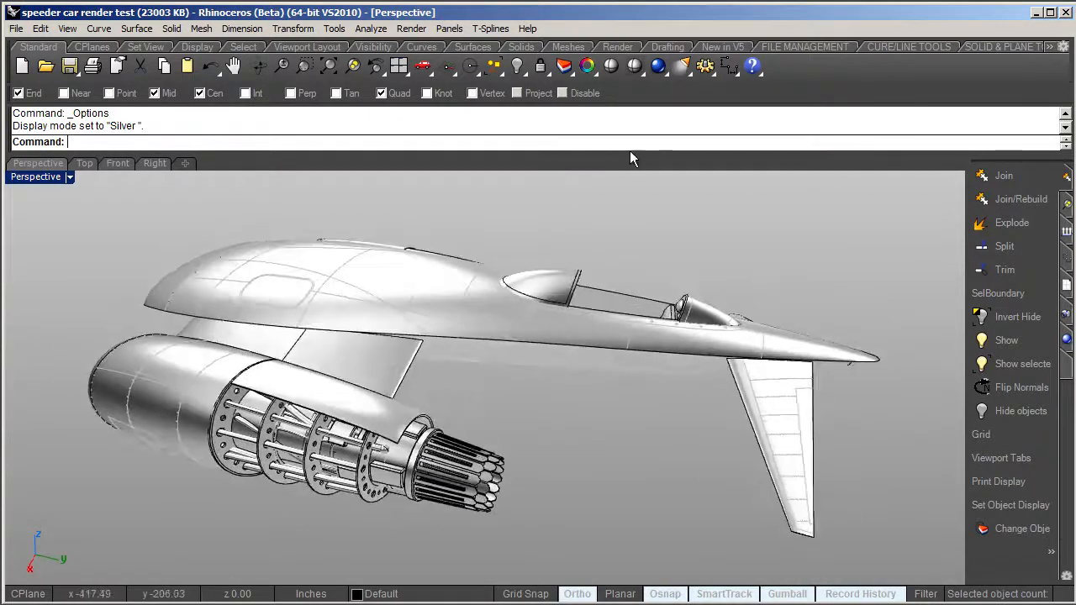
pyautogui.moveTo(607, 201)
pyautogui.mouseDown(button='right')
pyautogui.moveTo(578, 249)
pyautogui.moveTo(598, 229)
pyautogui.moveTo(595, 212)
pyautogui.mouseUp(button='right')
# Reopen the Silver mode's settings and change its bottom right background color to a dark slate blue, RGB 75, 89, 109
pyautogui.click(704, 68)
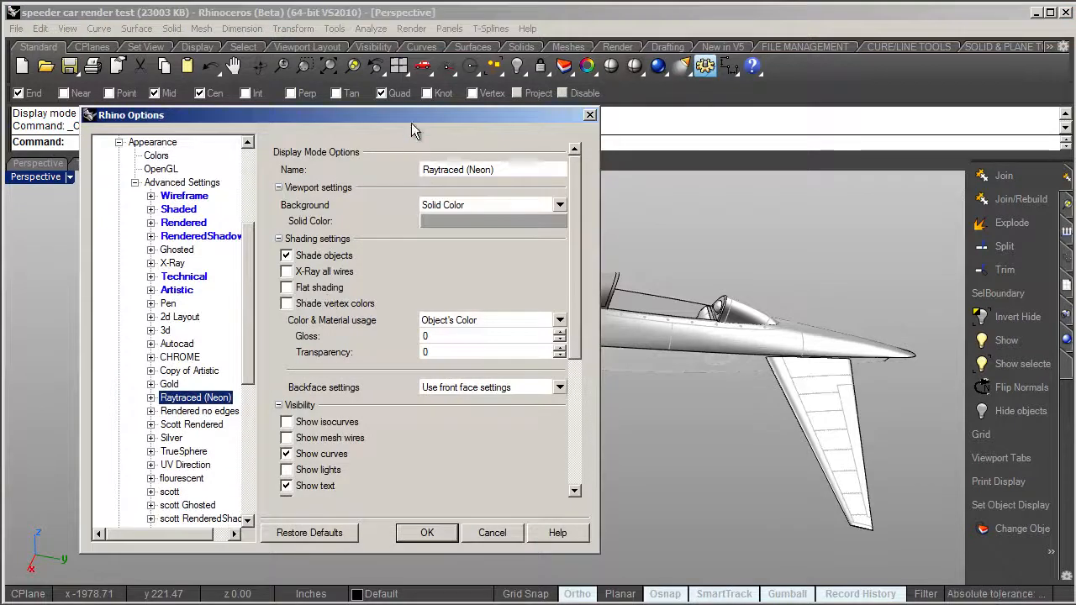
pyautogui.moveTo(411, 123); pyautogui.dragTo(841, 100)
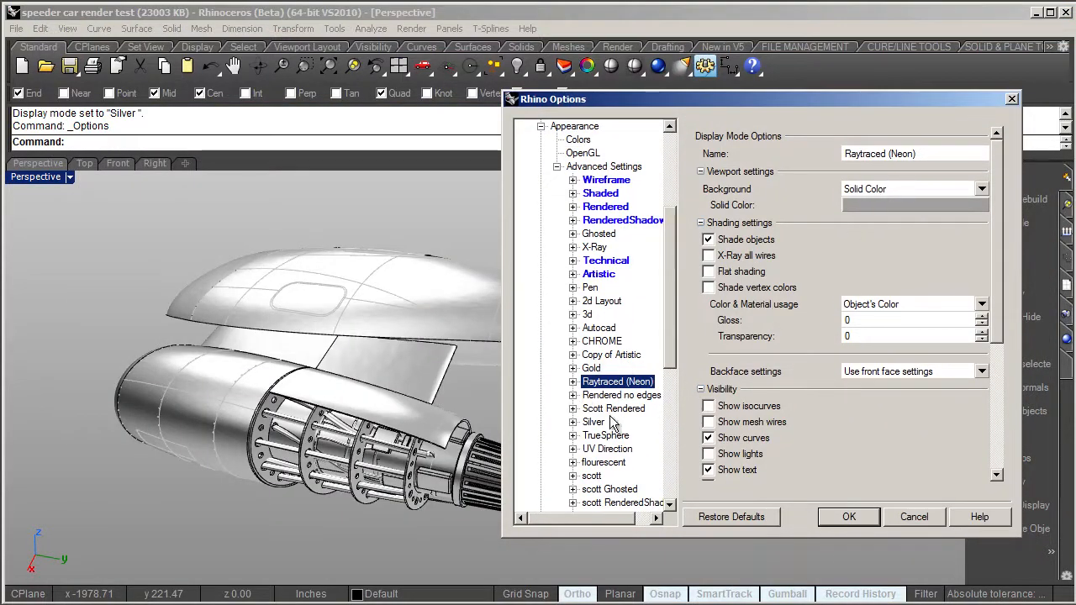
pyautogui.click(599, 421)
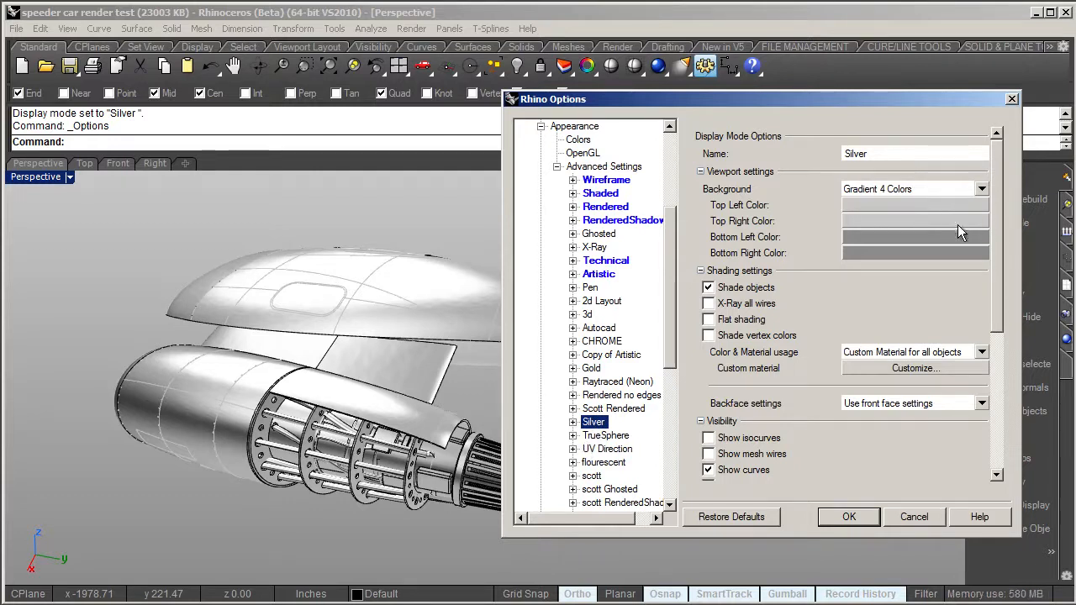
pyautogui.click(888, 252)
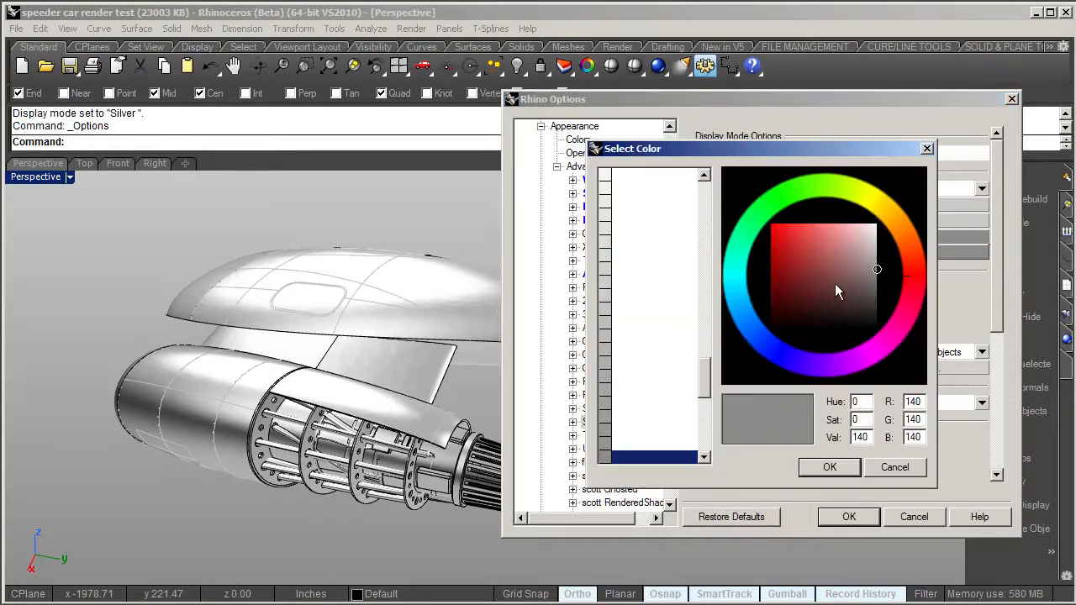
pyautogui.click(753, 325)
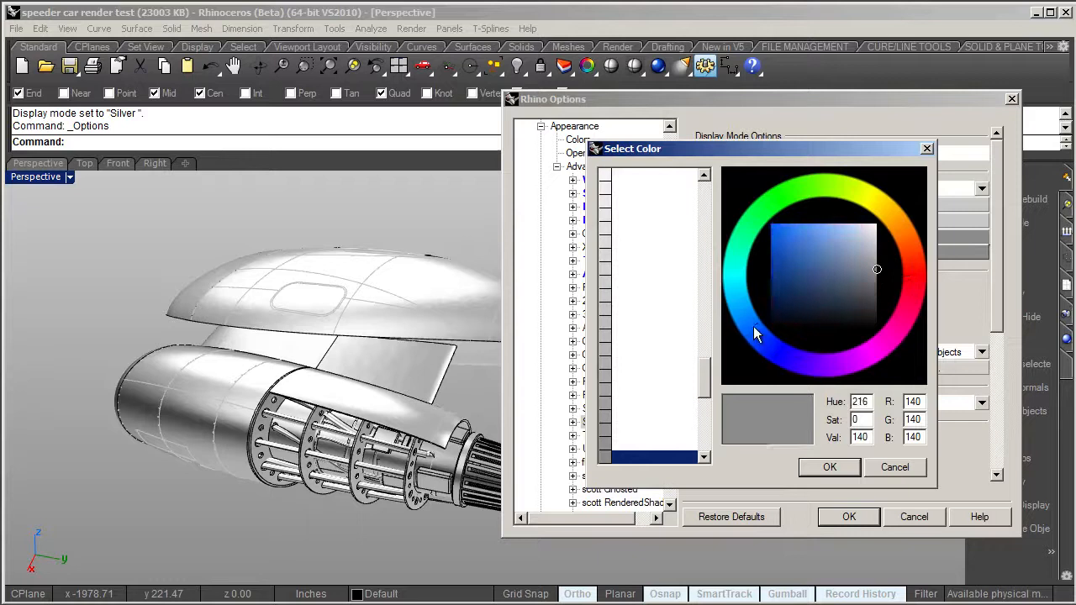
pyautogui.moveTo(863, 268); pyautogui.dragTo(844, 285)
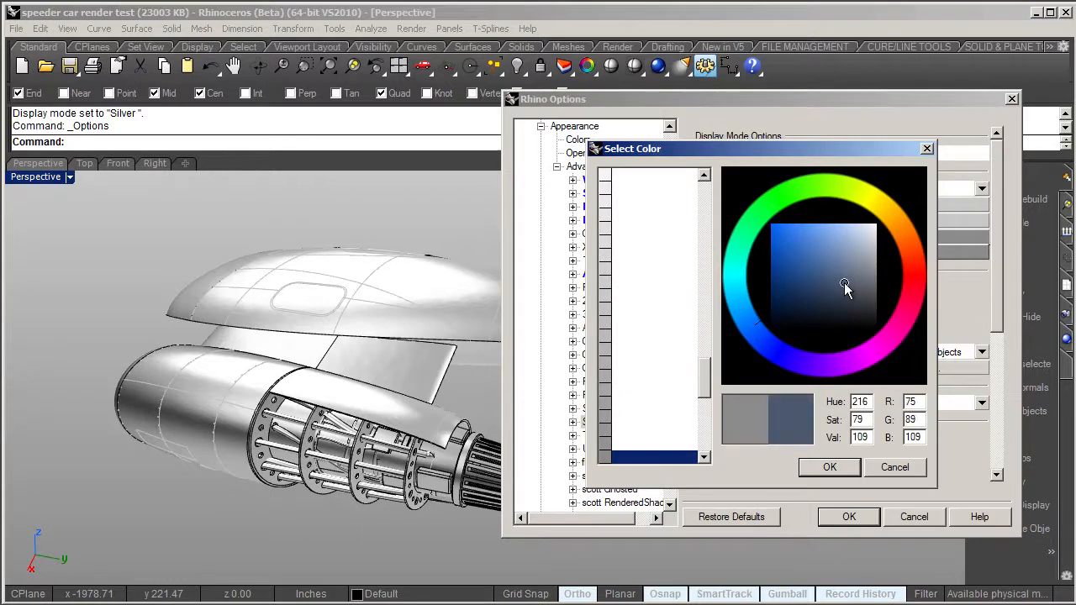
pyautogui.click(831, 467)
# Change the Silver mode's bottom left background color to a medium blue, keeping the viewport background in view
pyautogui.moveTo(730, 103); pyautogui.dragTo(397, 65)
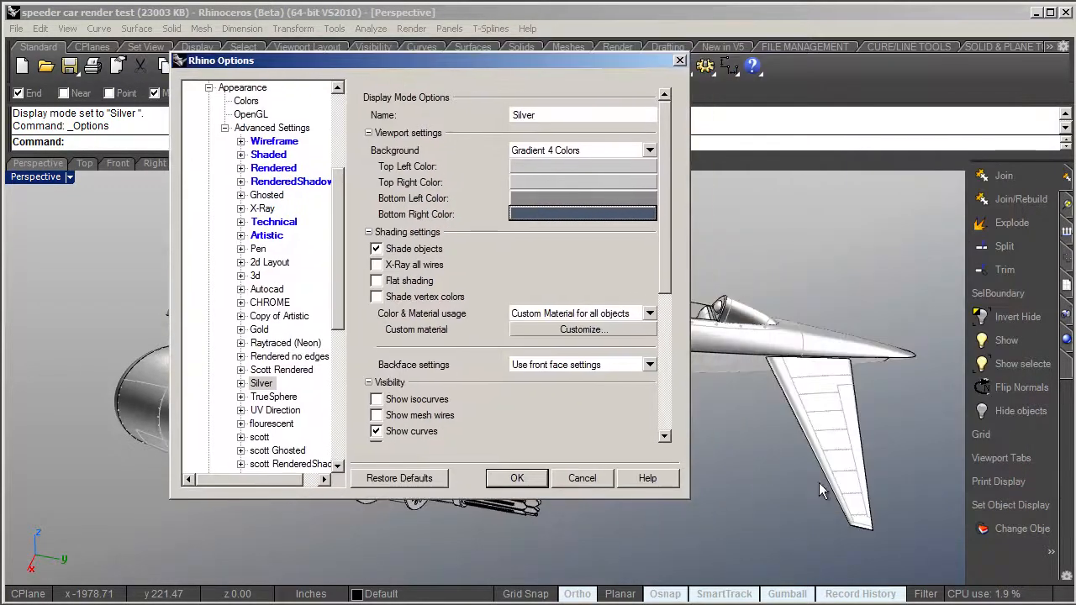
pyautogui.click(530, 199)
pyautogui.click(426, 290)
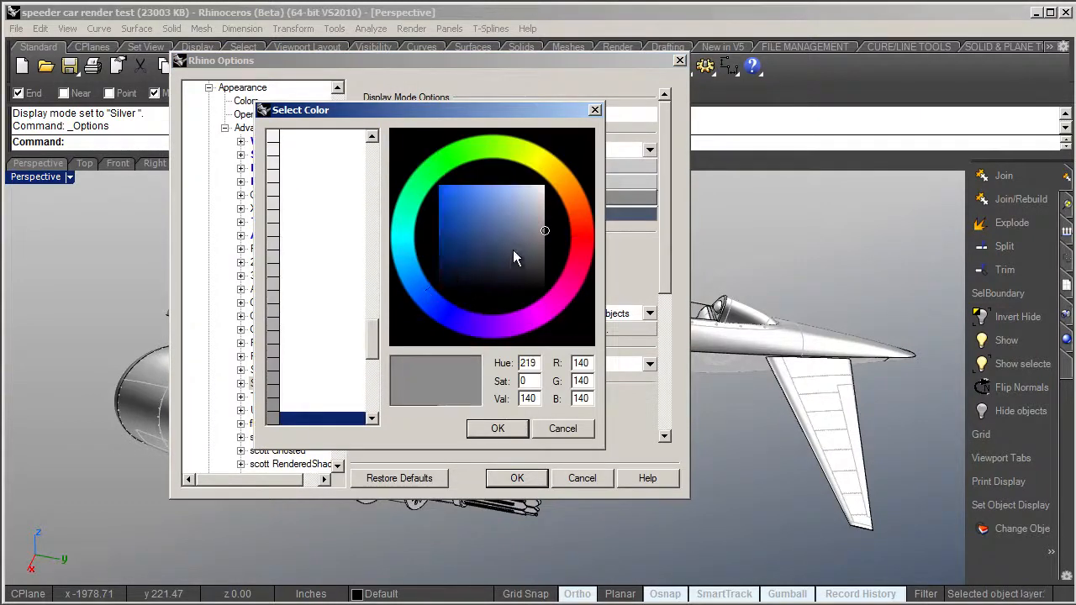
pyautogui.moveTo(517, 246)
pyautogui.mouseDown()
pyautogui.moveTo(485, 231)
pyautogui.moveTo(503, 208)
pyautogui.moveTo(492, 211)
pyautogui.moveTo(501, 224)
pyautogui.mouseUp()
pyautogui.click(505, 429)
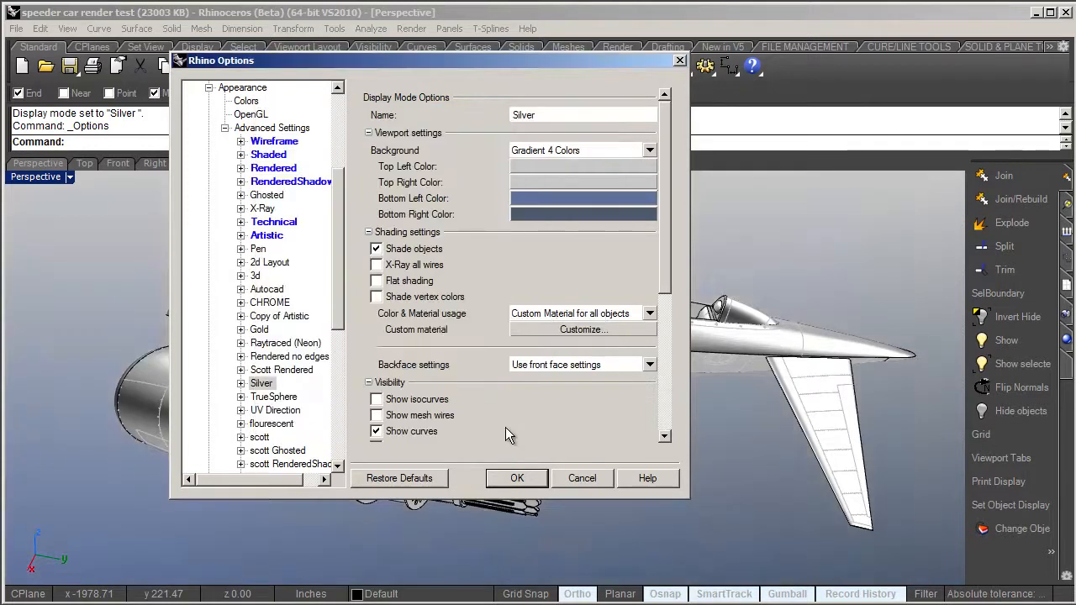
# Preview isocurves on the speeder in the Silver mode and turn them off again
pyautogui.moveTo(419, 59); pyautogui.dragTo(329, 89)
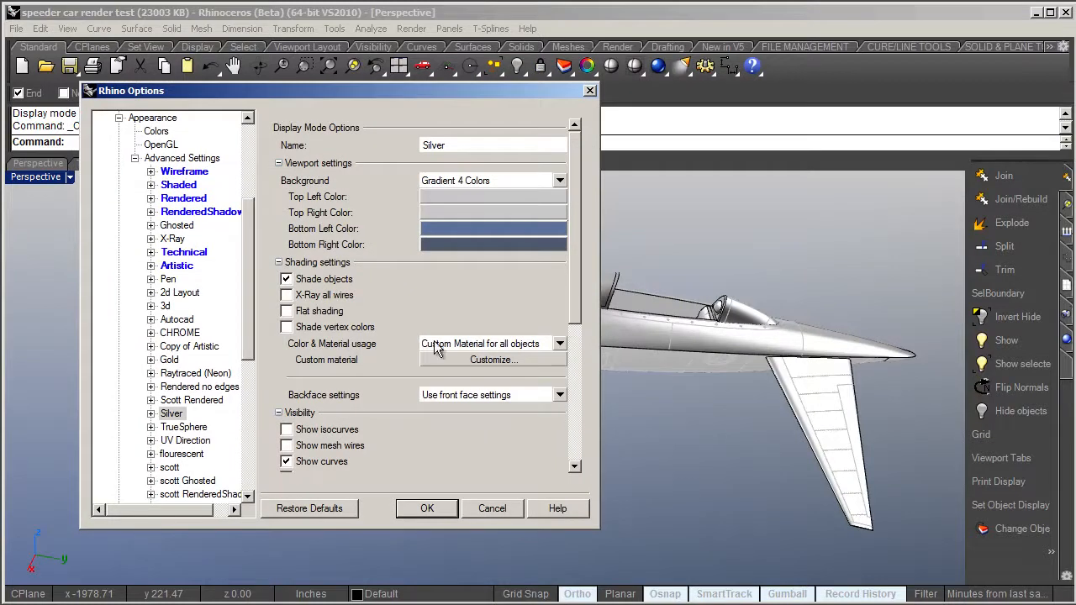
pyautogui.moveTo(575, 308); pyautogui.dragTo(570, 356)
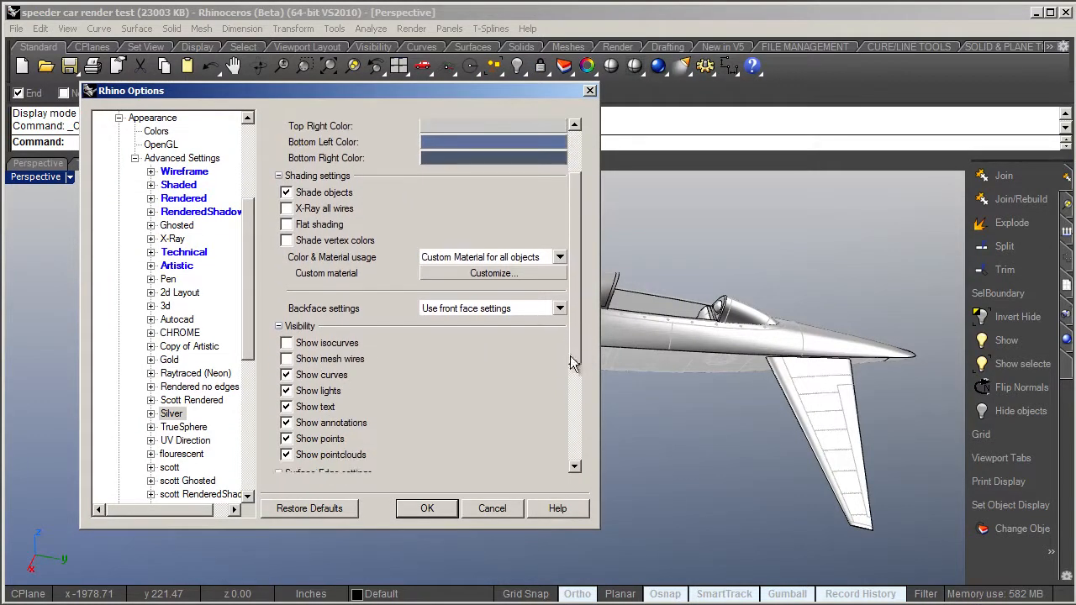
pyautogui.click(287, 343)
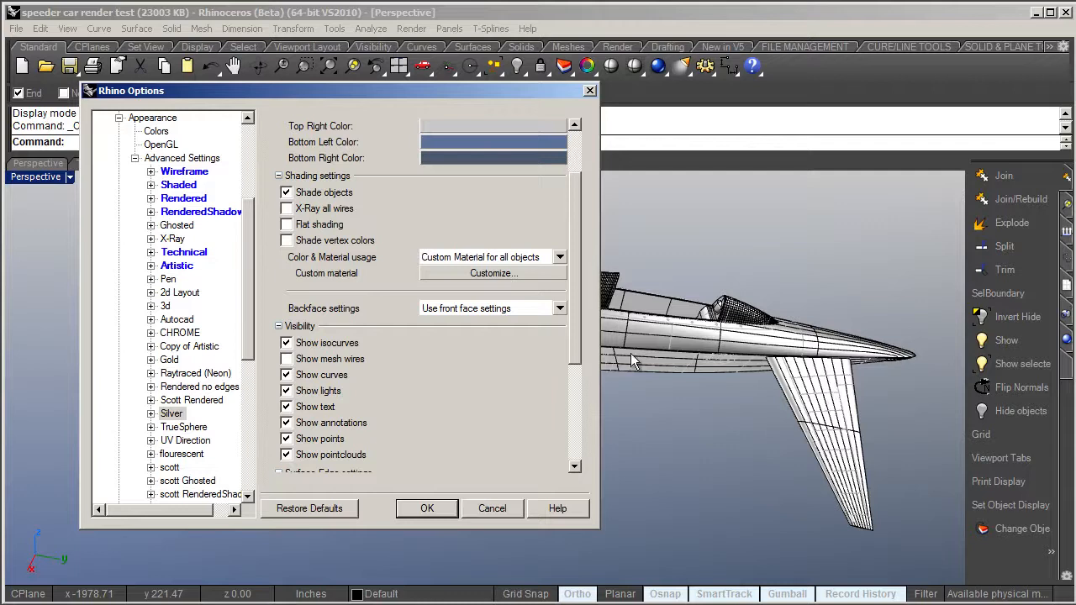
pyautogui.click(286, 343)
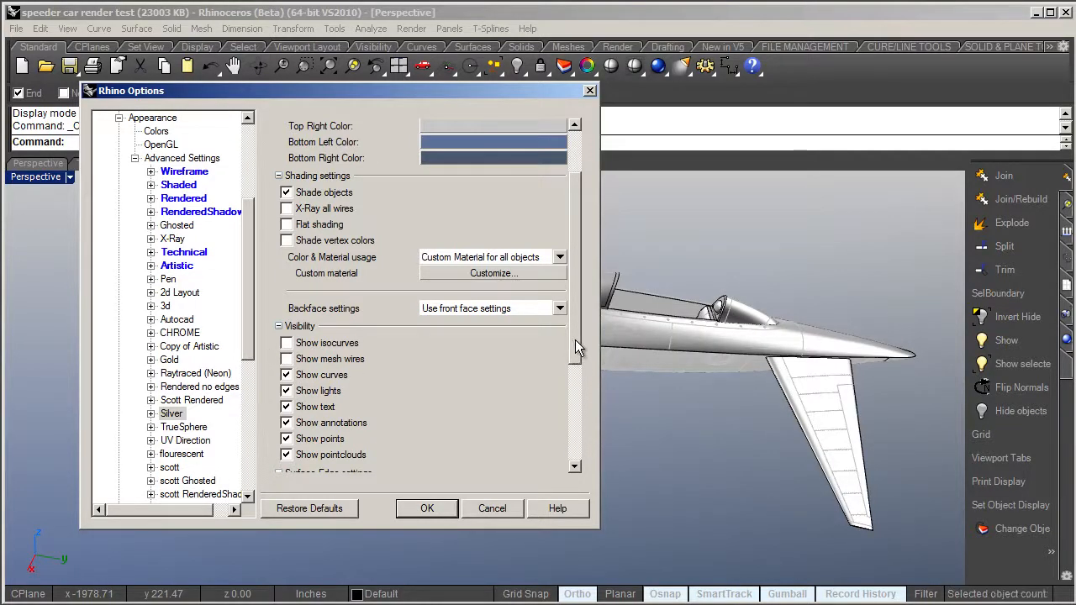
# Preview the Silver mode's surface edges at a thickness of 5 pixels and set the thickness back to 1 pixel
pyautogui.moveTo(575, 339); pyautogui.dragTo(561, 389)
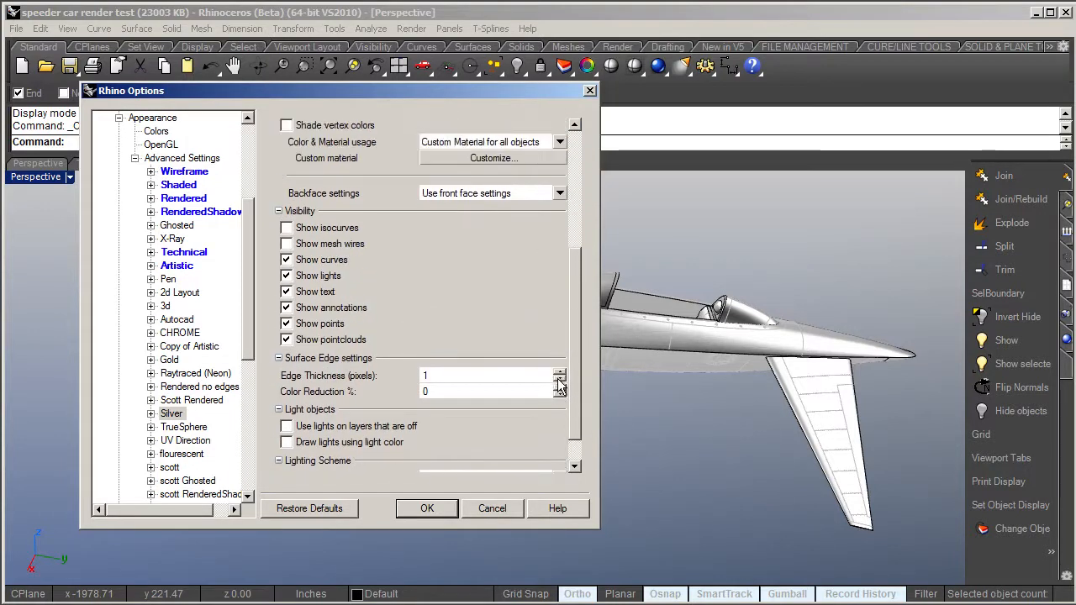
pyautogui.click(558, 373)
pyautogui.click(559, 373)
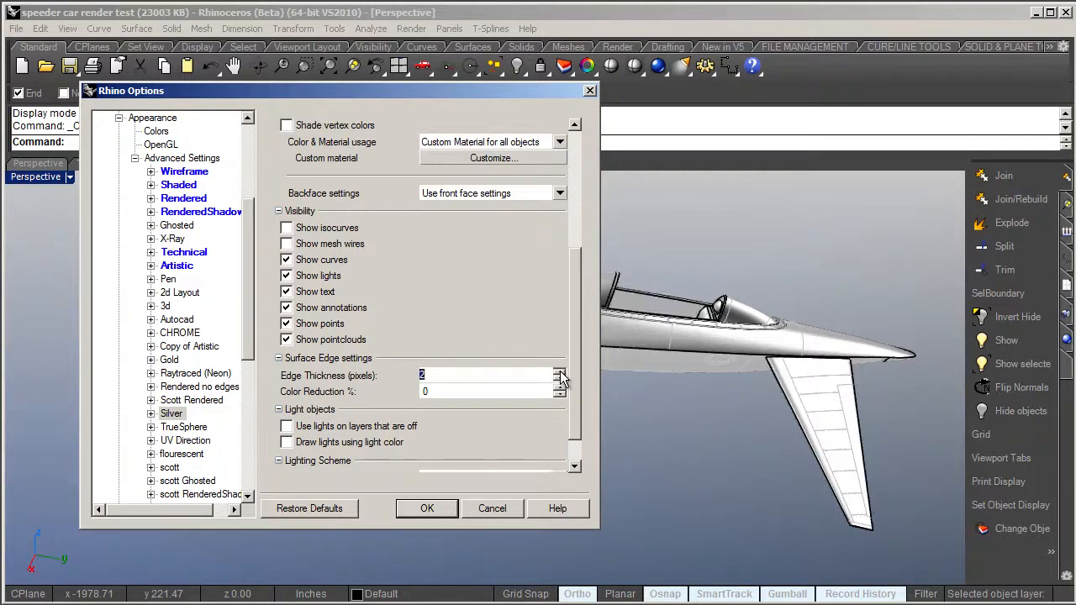
pyautogui.click(560, 373)
pyautogui.click(559, 373)
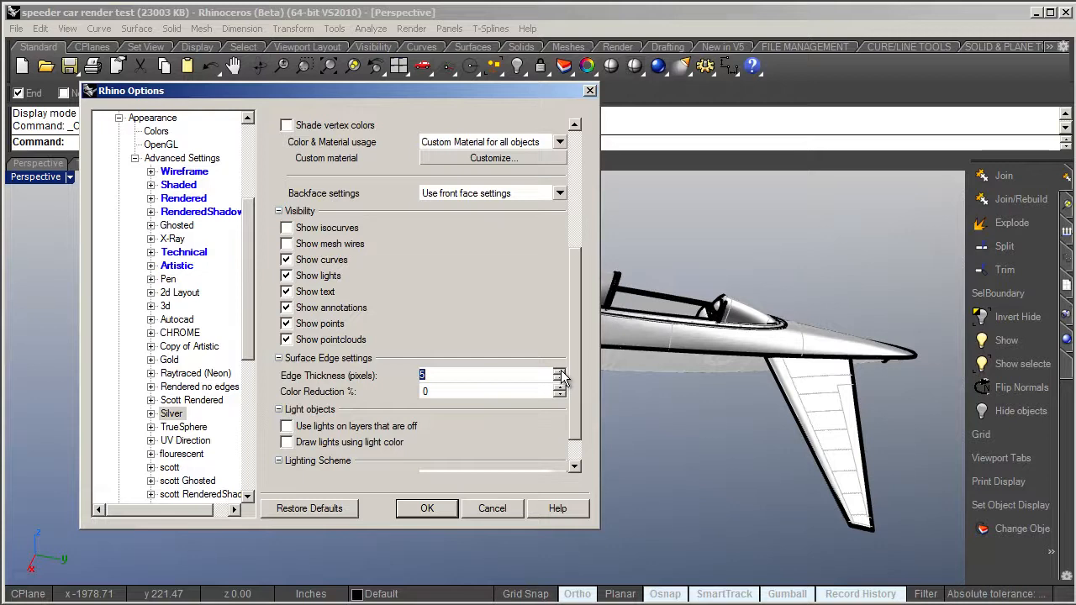
pyautogui.moveTo(473, 90); pyautogui.dragTo(896, 112)
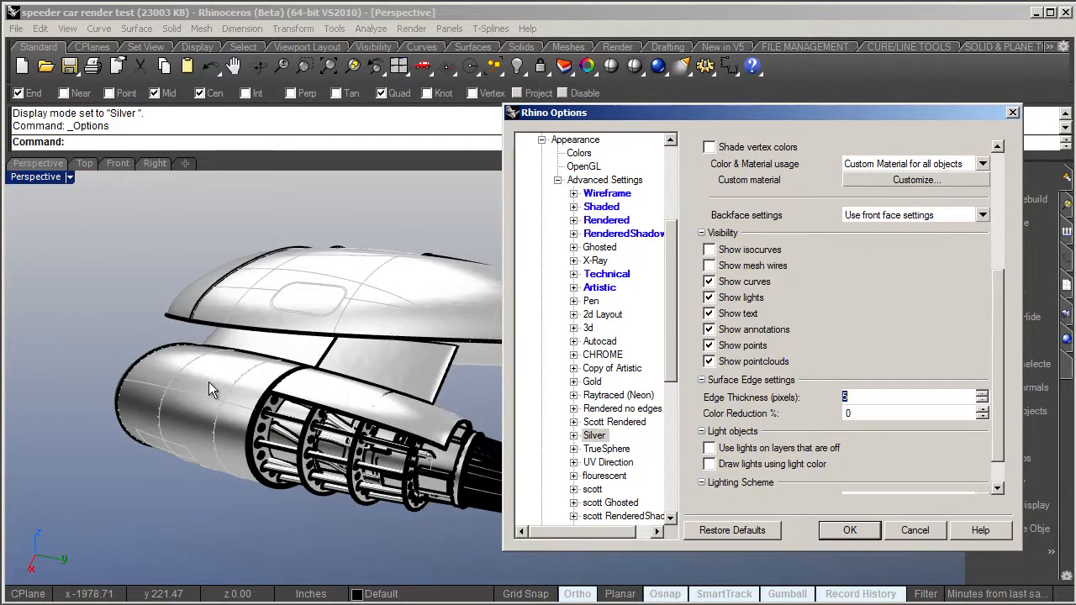
pyautogui.click(982, 403)
pyautogui.click(982, 402)
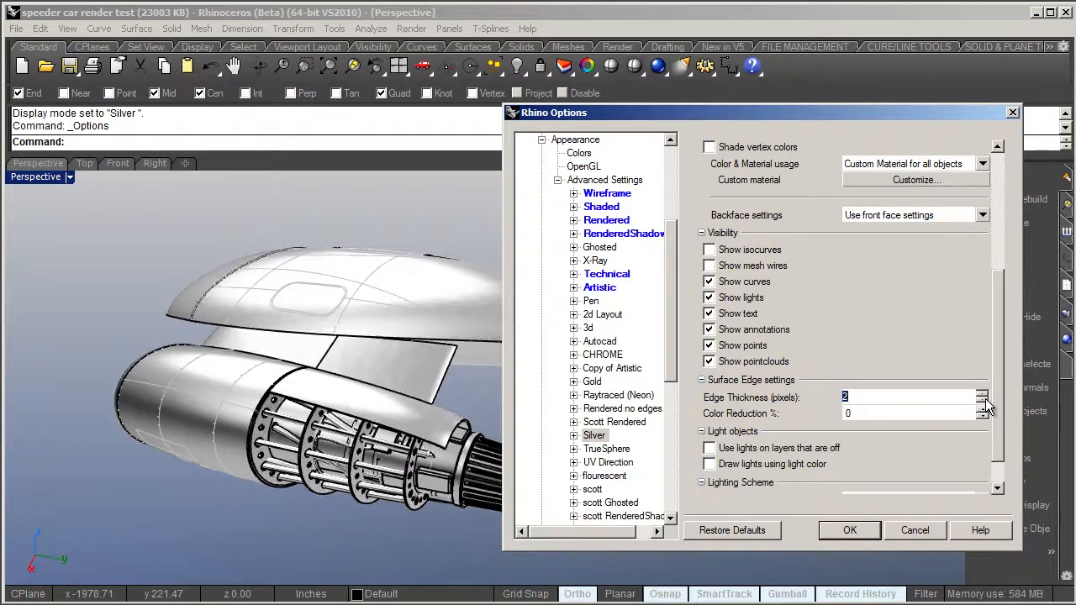
pyautogui.click(981, 401)
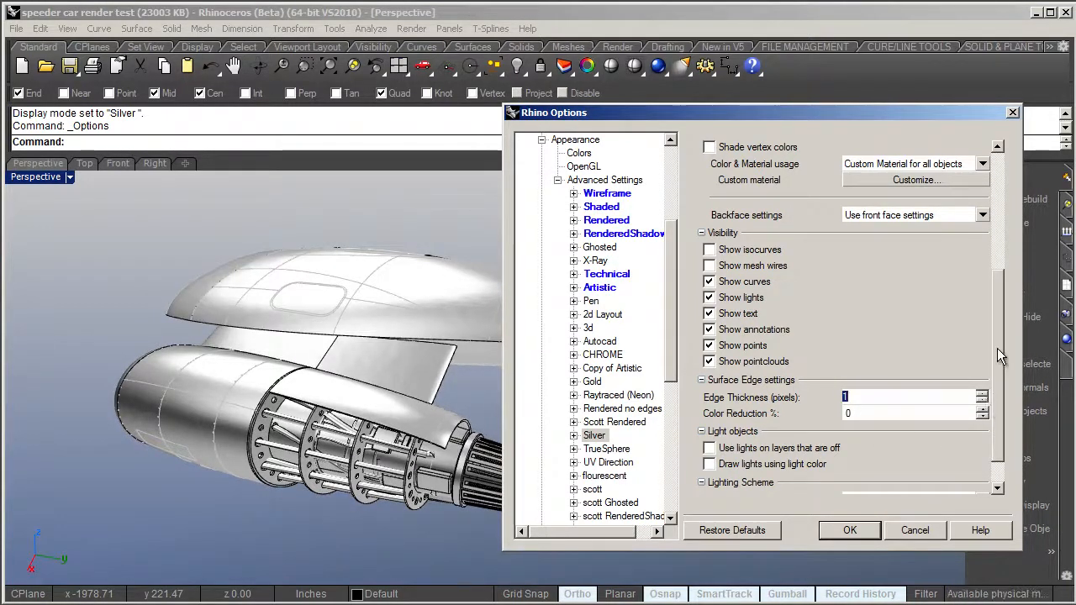
# Preview the model with a surface edge thickness of 0 pixels and return the thickness to 1 pixel
pyautogui.moveTo(997, 348); pyautogui.dragTo(991, 385)
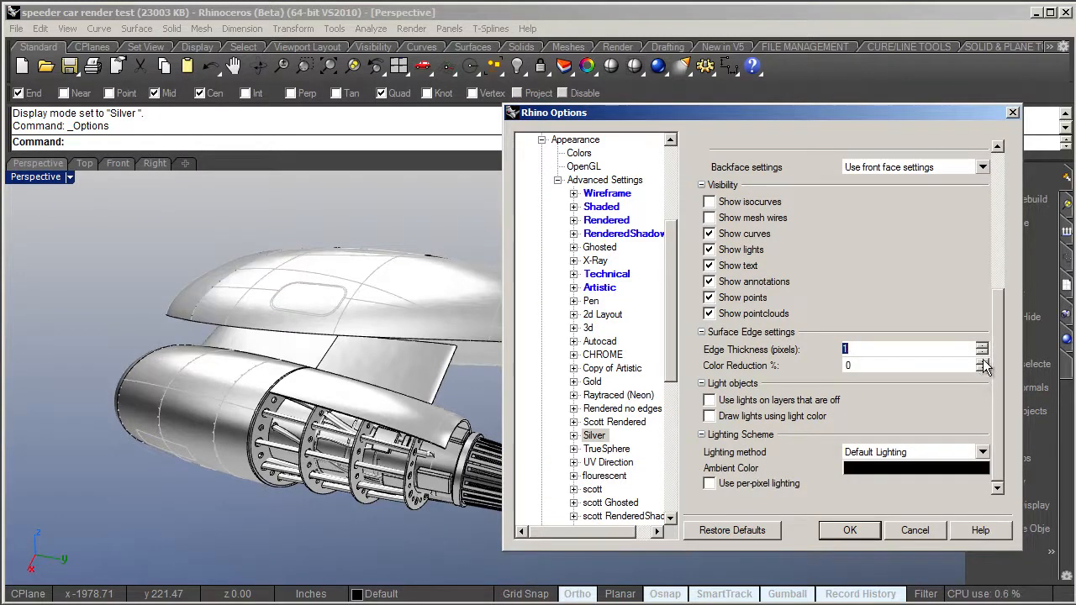
pyautogui.click(982, 353)
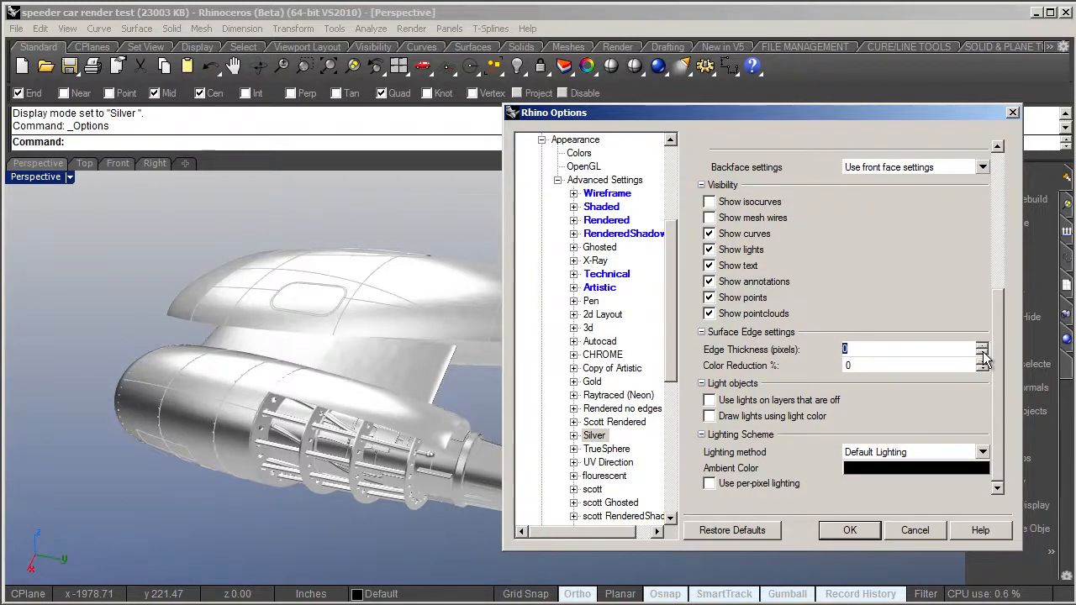
pyautogui.click(983, 347)
pyautogui.moveTo(996, 352); pyautogui.dragTo(1004, 280)
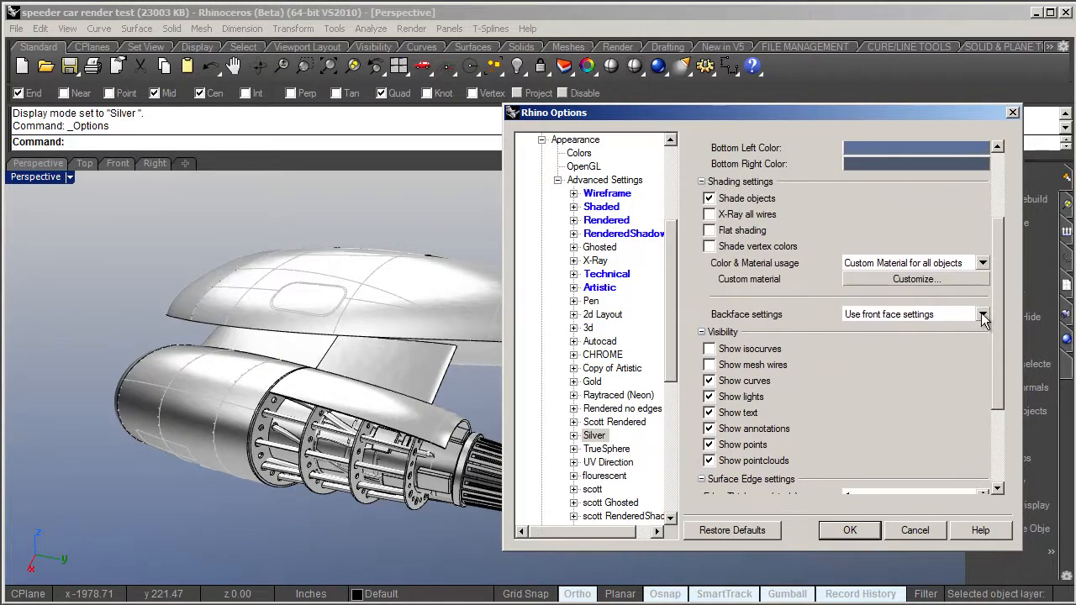
# Review the Silver mode's backface options, keep Use front face settings, and accept the Rhino options
pyautogui.click(981, 315)
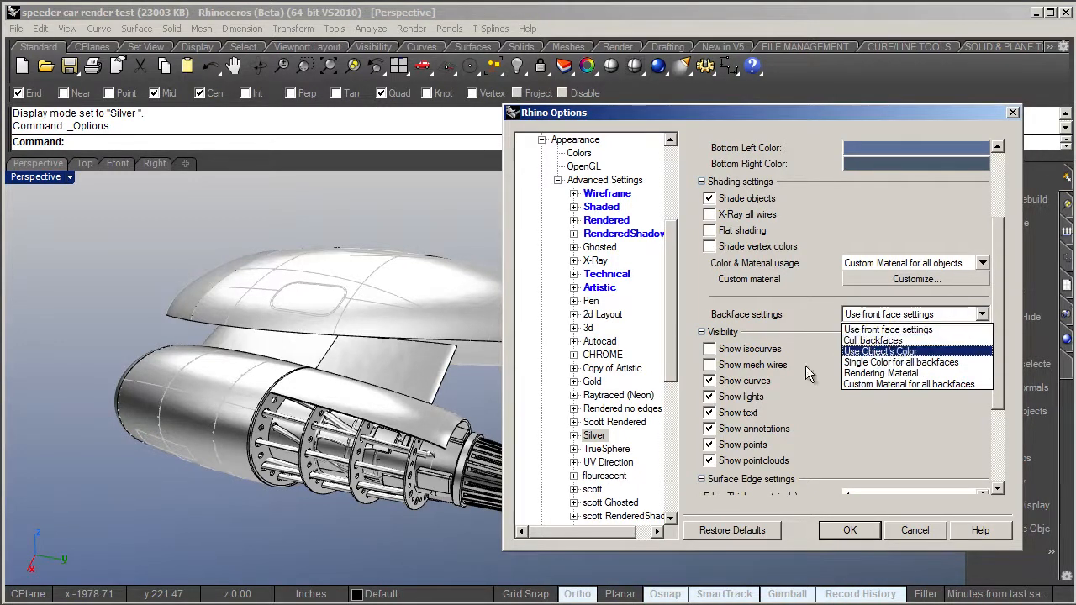
pyautogui.click(644, 450)
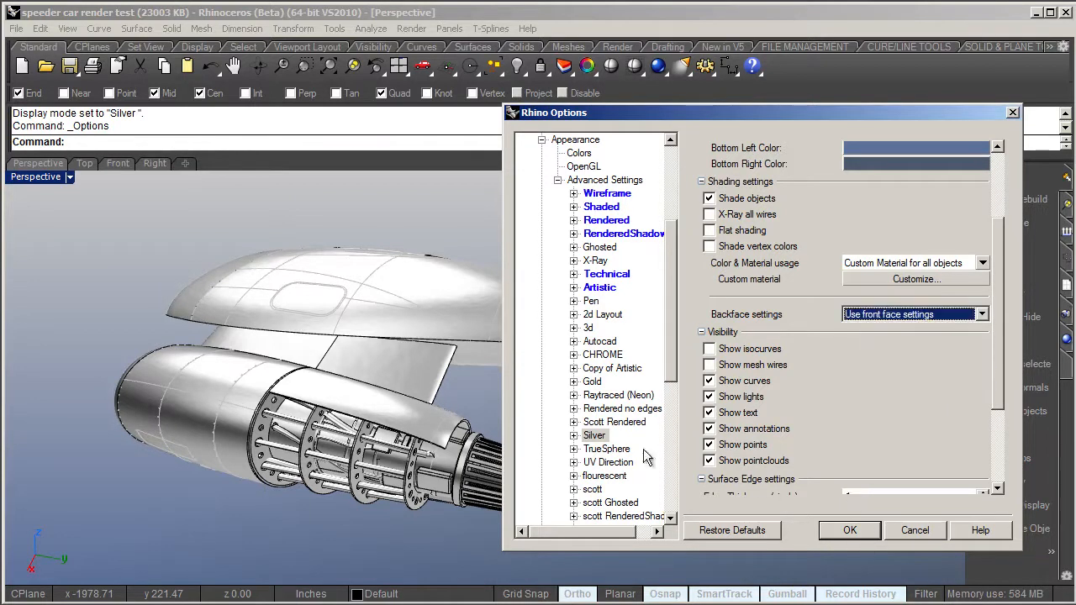
pyautogui.click(847, 530)
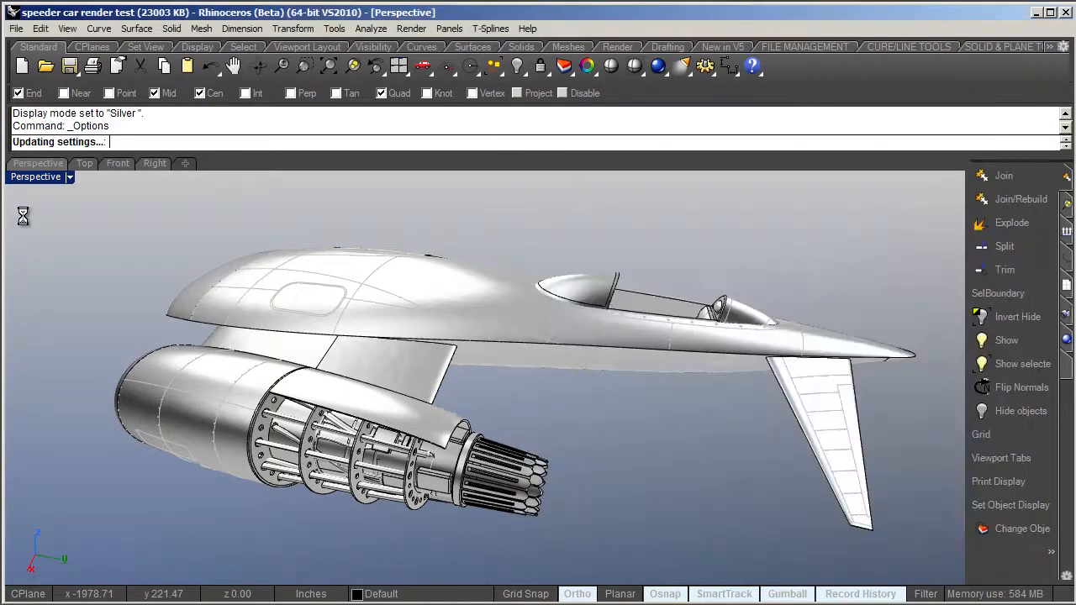
# Switch the Perspective viewport to the scott display mode and inspect the backface color inside the speeder's engine intake
pyautogui.click(69, 177)
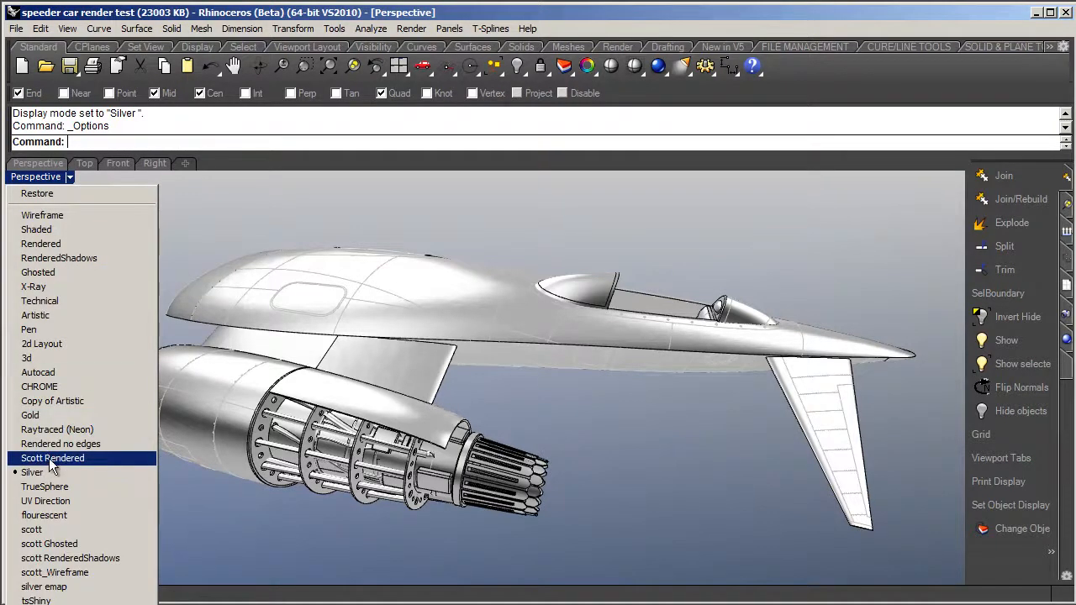
pyautogui.click(63, 531)
pyautogui.moveTo(113, 495); pyautogui.dragTo(450, 412, button='right')
pyautogui.scroll(6, 450, 411)
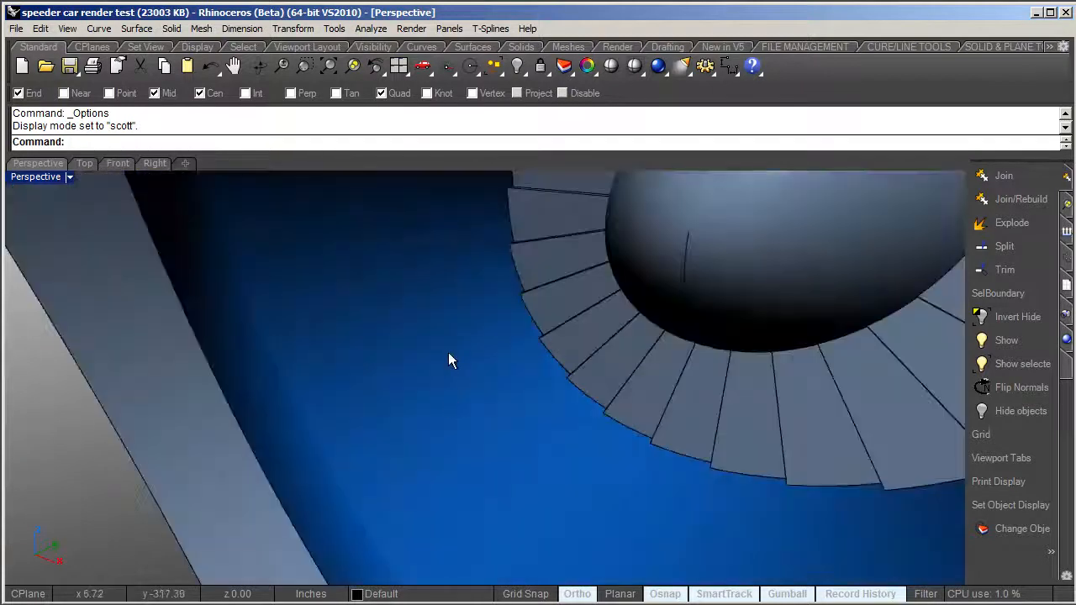
pyautogui.scroll(-4, 454, 328)
pyautogui.moveTo(461, 295); pyautogui.dragTo(459, 315, button='right')
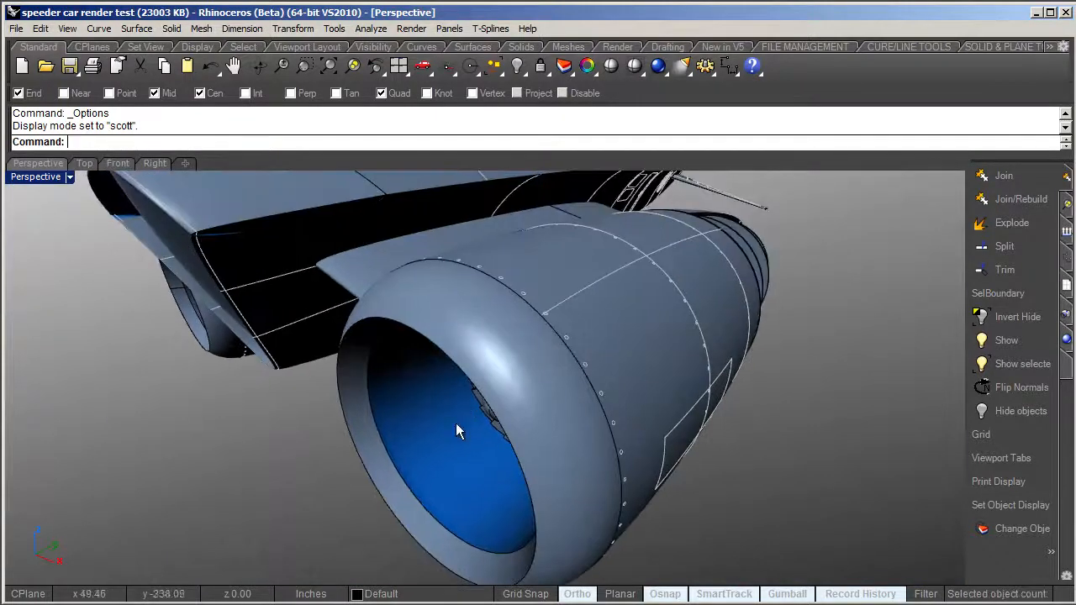
# Select the inner wall surface of the engine intake and flip its normals
pyautogui.moveTo(459, 490); pyautogui.dragTo(551, 421, button='right')
pyautogui.click(474, 450)
pyautogui.click(477, 445)
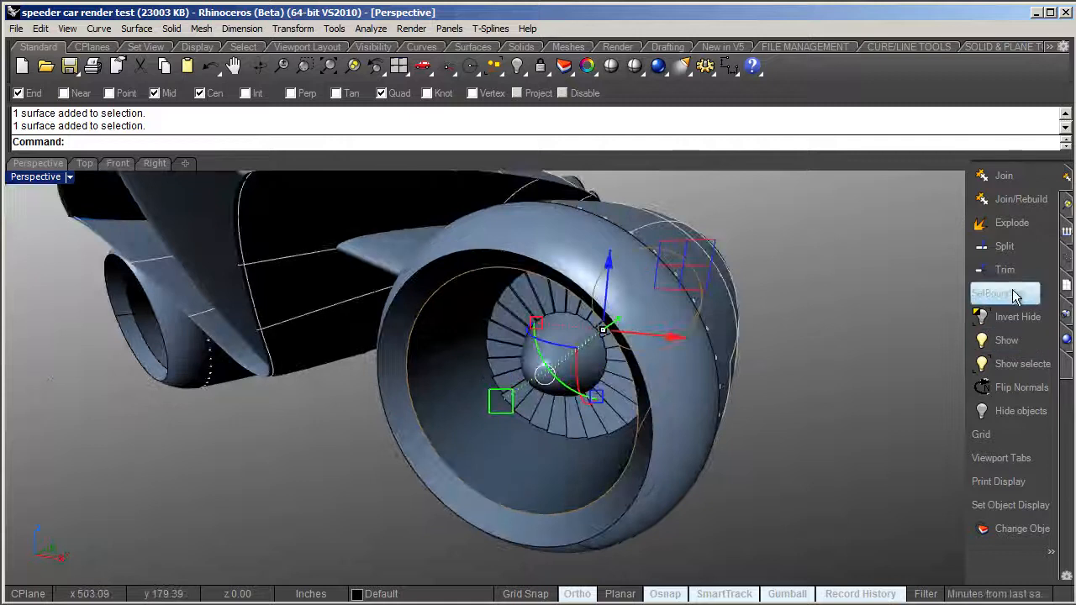
pyautogui.click(1008, 388)
pyautogui.moveTo(272, 457); pyautogui.dragTo(480, 401, button='right')
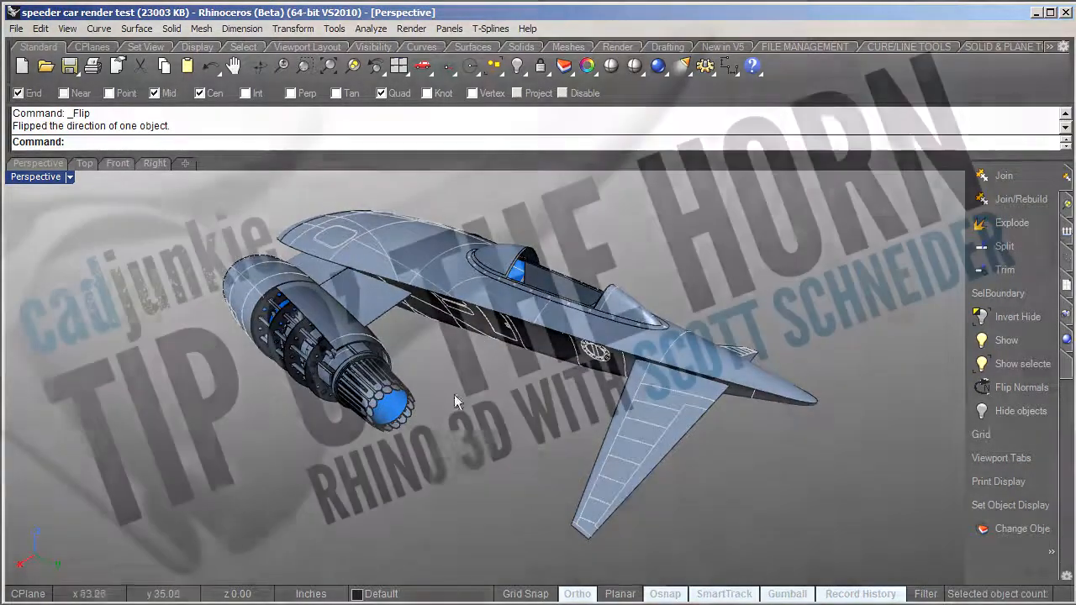